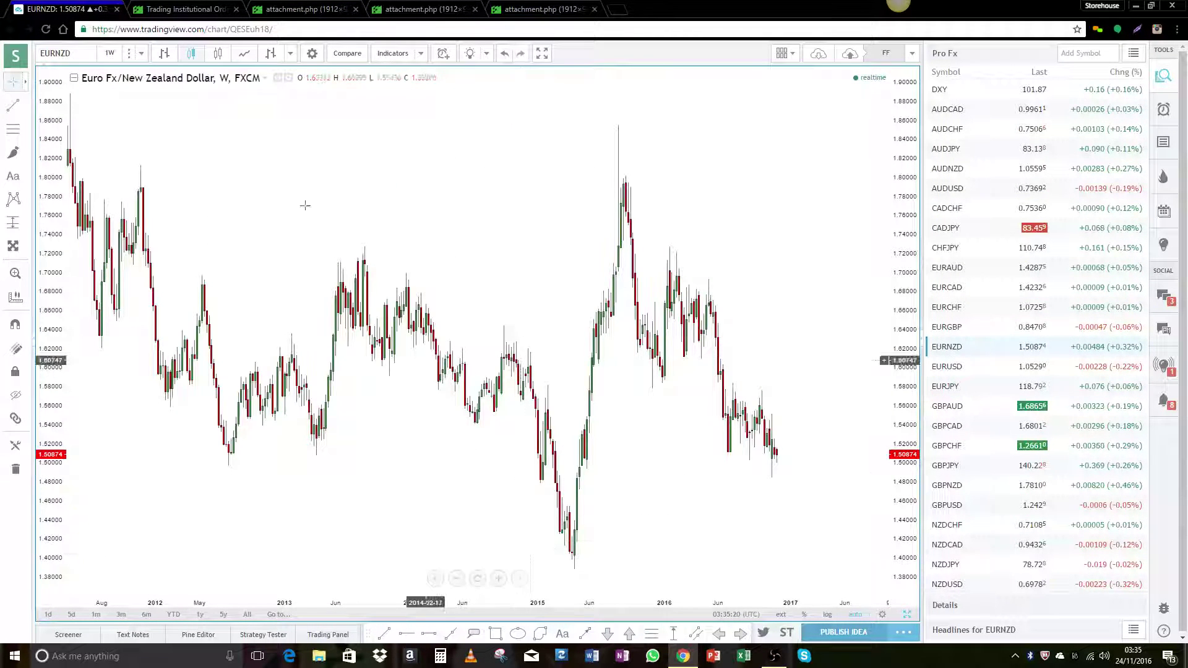
Check the zones on the Forex Factory EURNZD image, then return to the TradingView EURNZD weekly chart
click(300, 10)
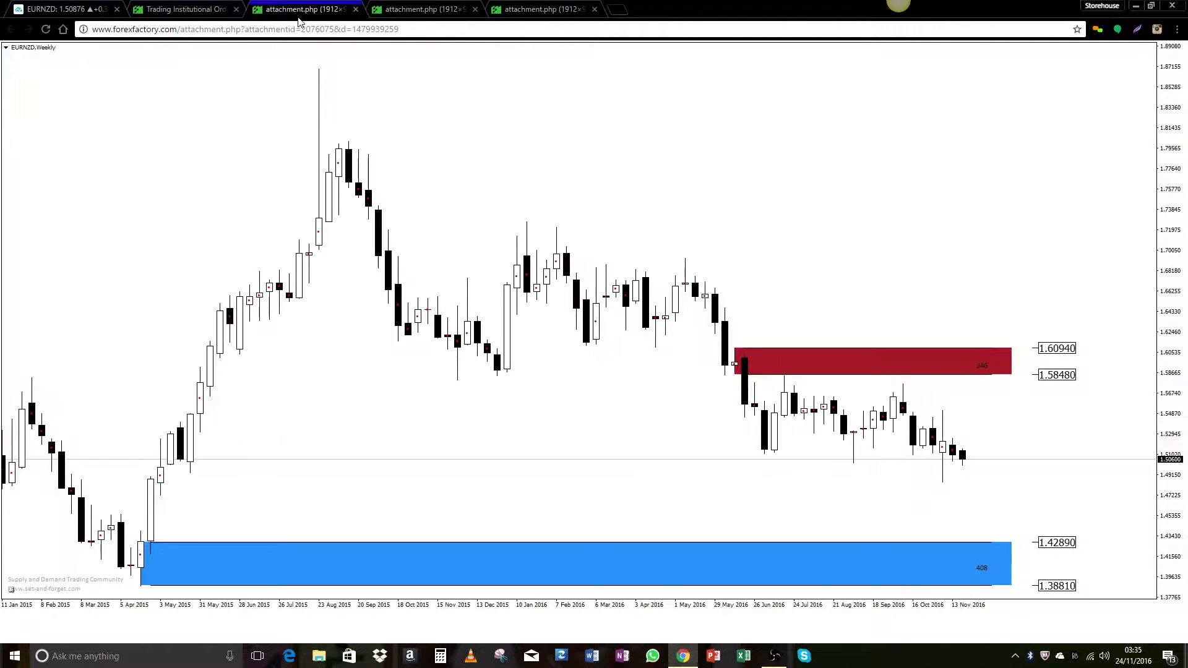
click(79, 9)
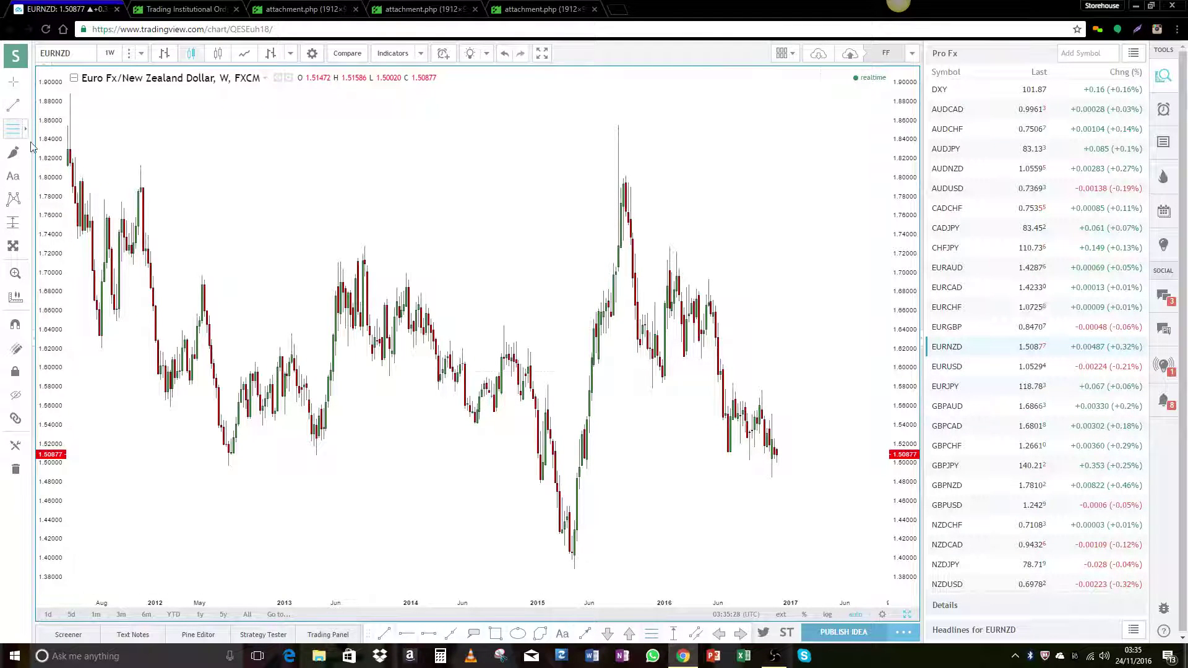
Draw EURNZD supply zone lines at 1.60942 and 1.59316
click(714, 359)
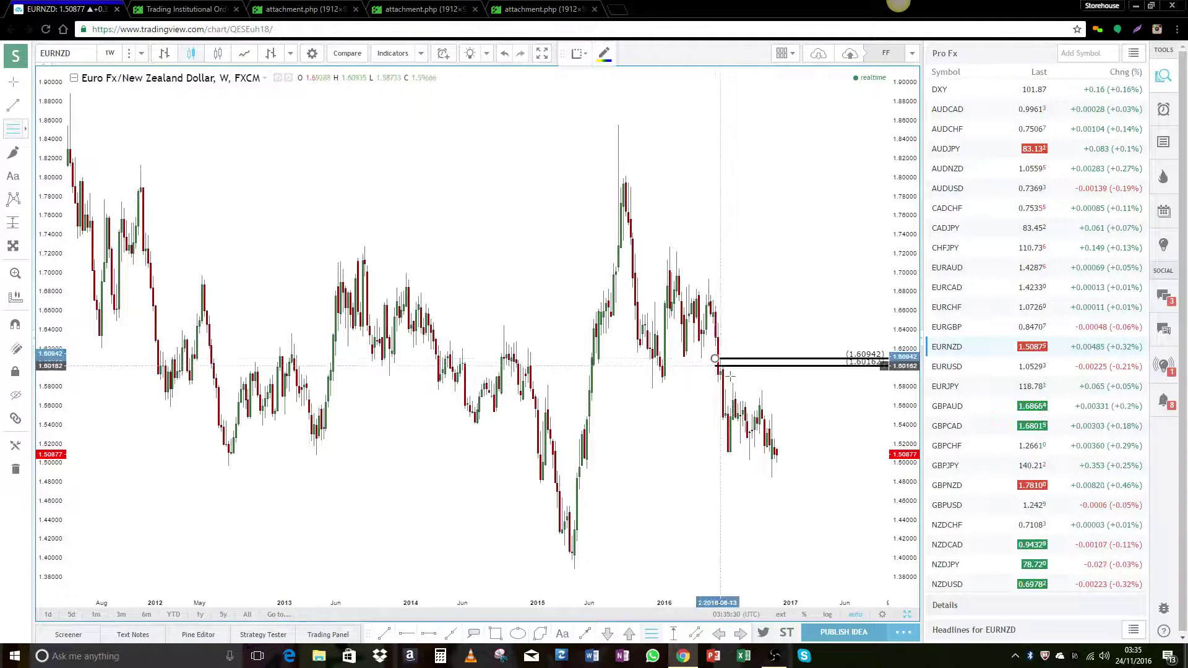
click(739, 373)
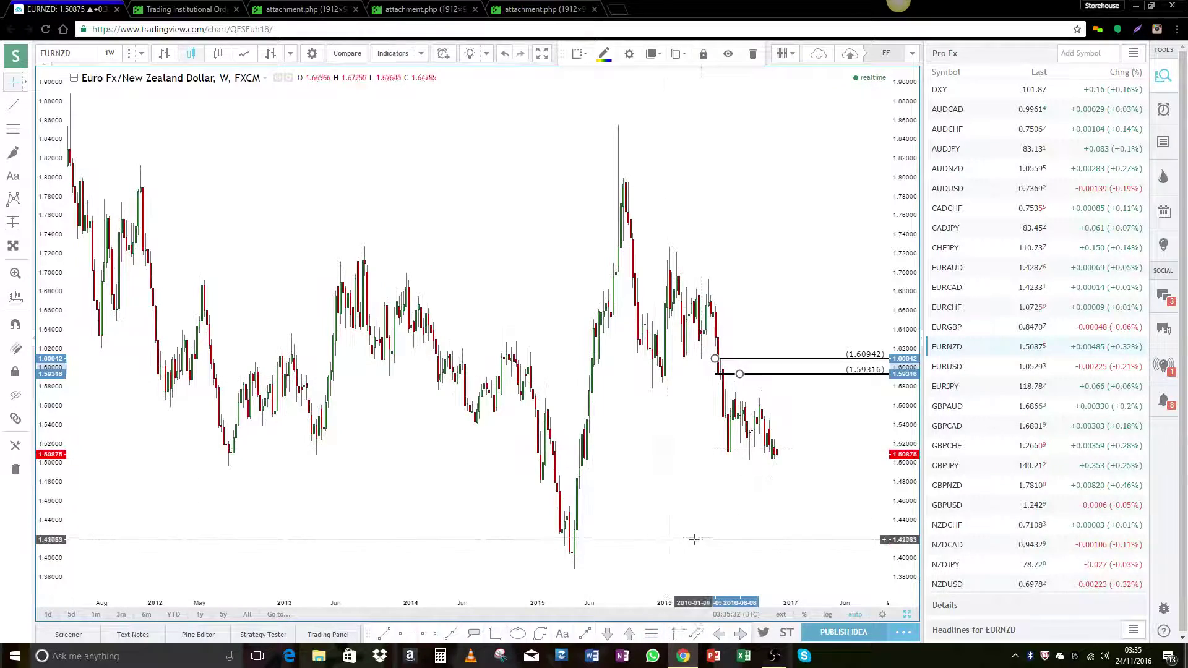
scroll(666, 542, down, 3)
scroll(667, 542, down, 2)
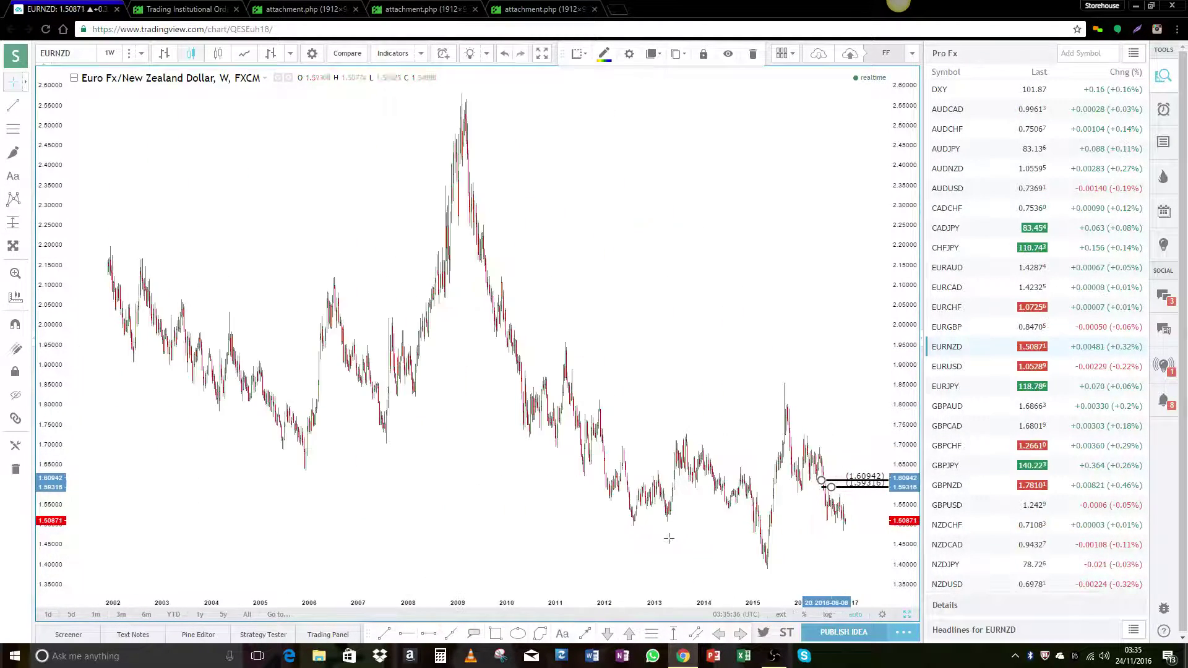
scroll(669, 538, up, 5)
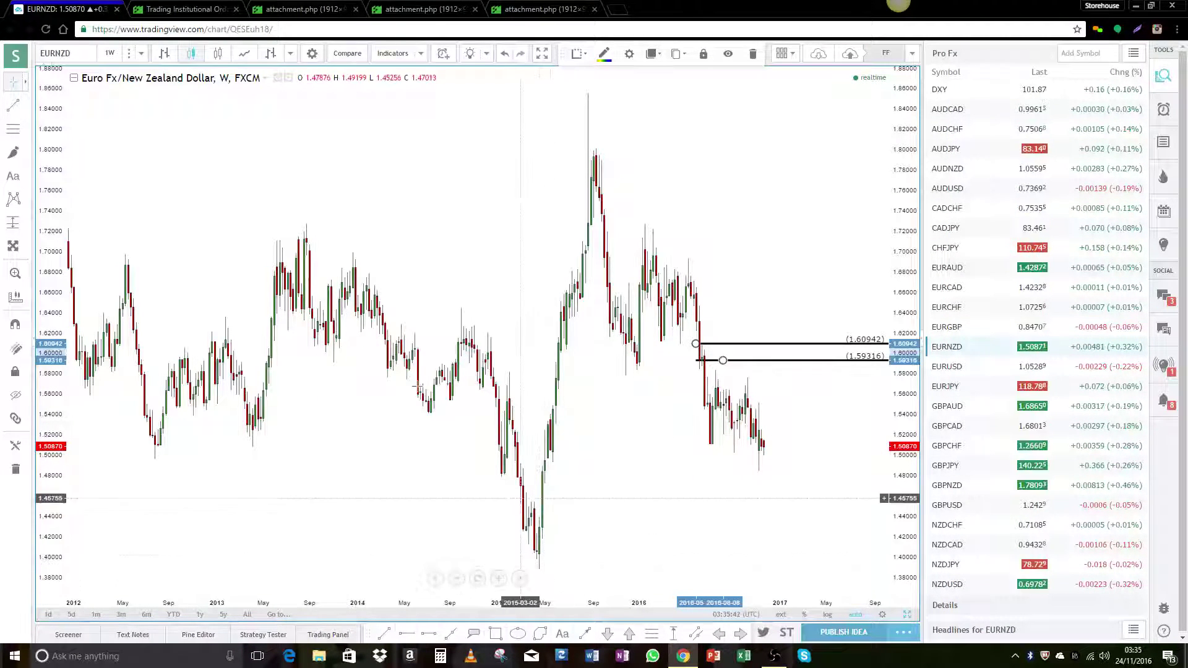
Add demand zone lines at 1.38830 and 1.40652 near the 2015 low, then return to the Forex Factory thread
key(alt+h)
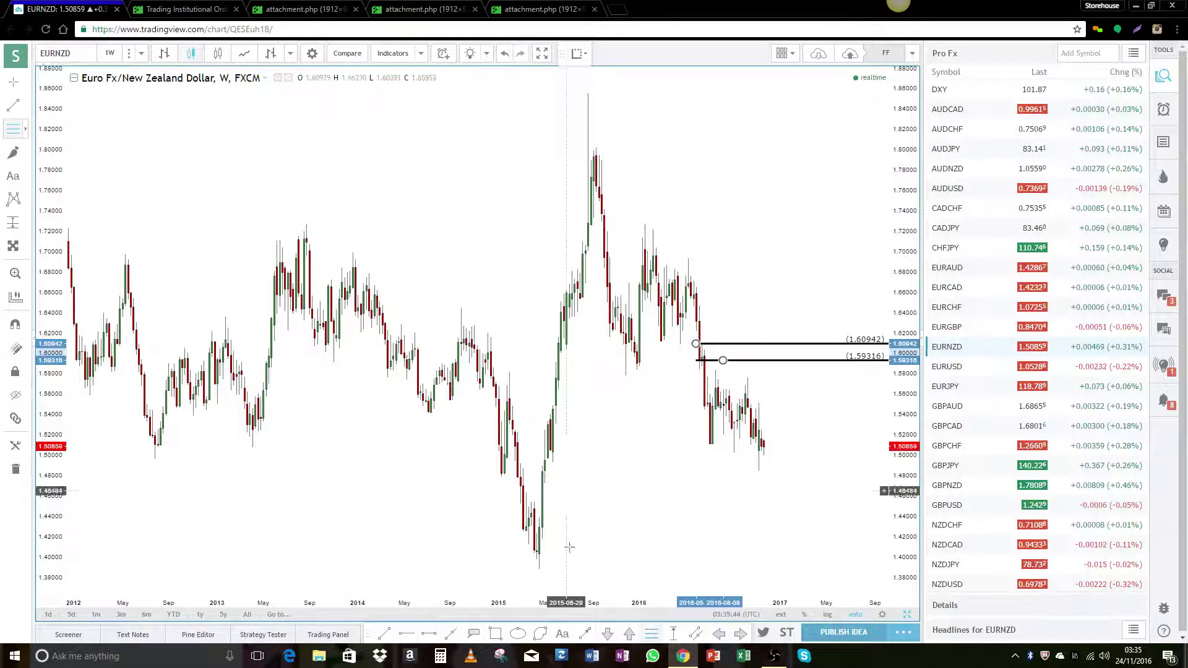
click(528, 569)
click(558, 551)
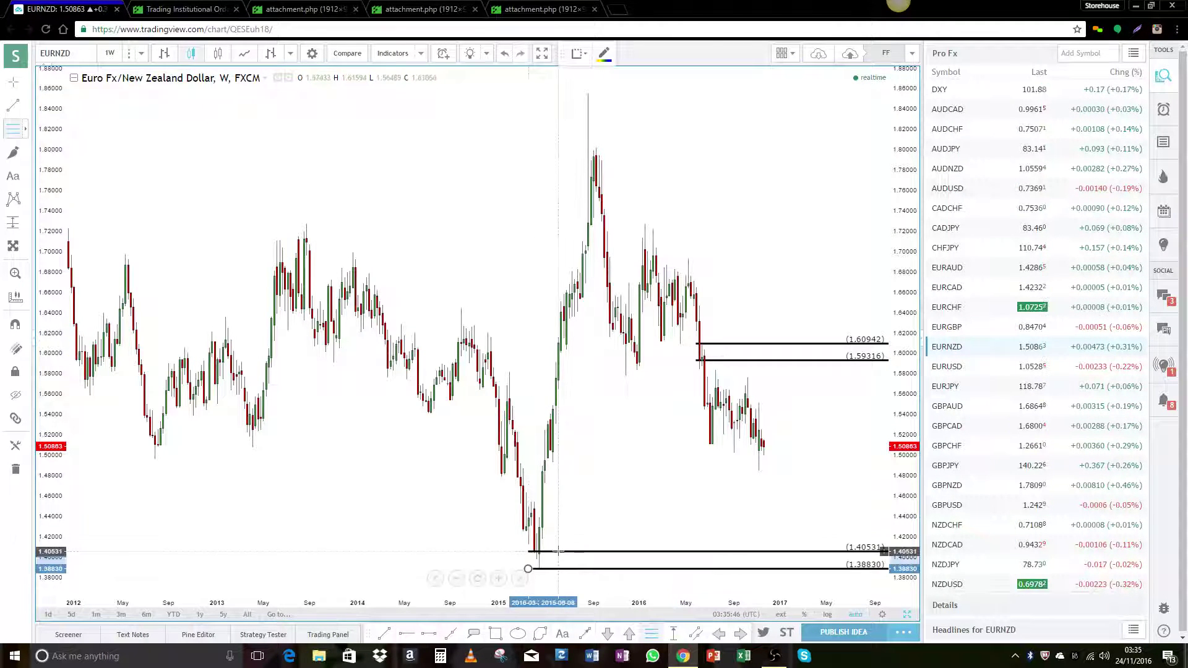
click(563, 550)
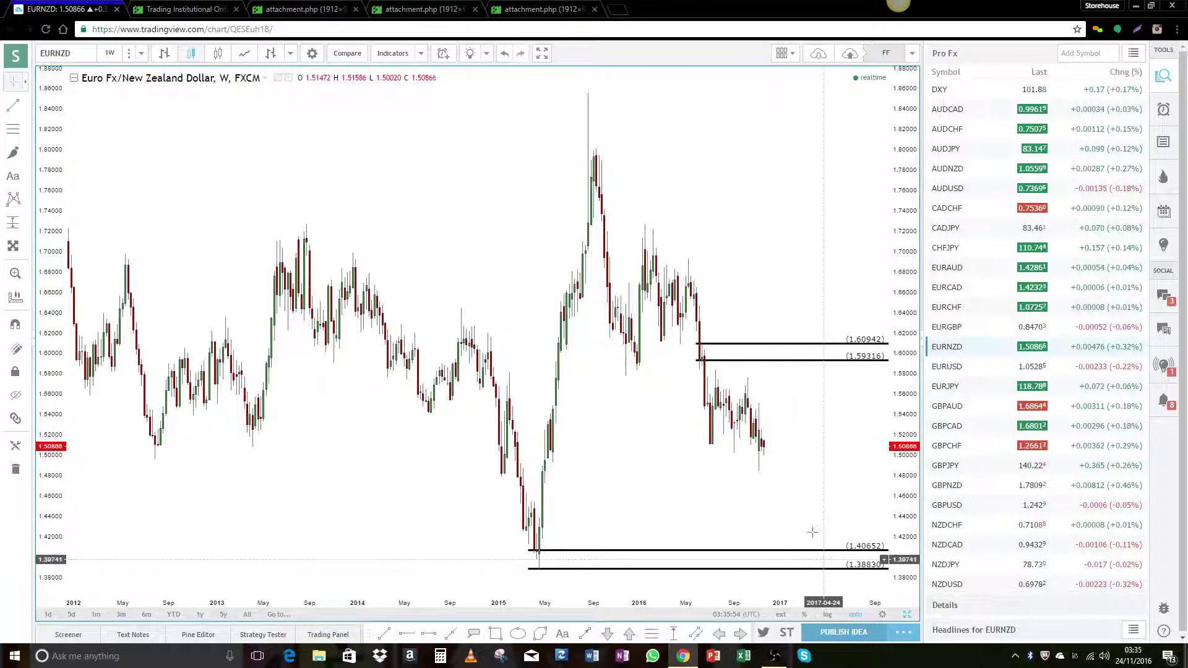
click(189, 9)
scroll(656, 407, down, 2)
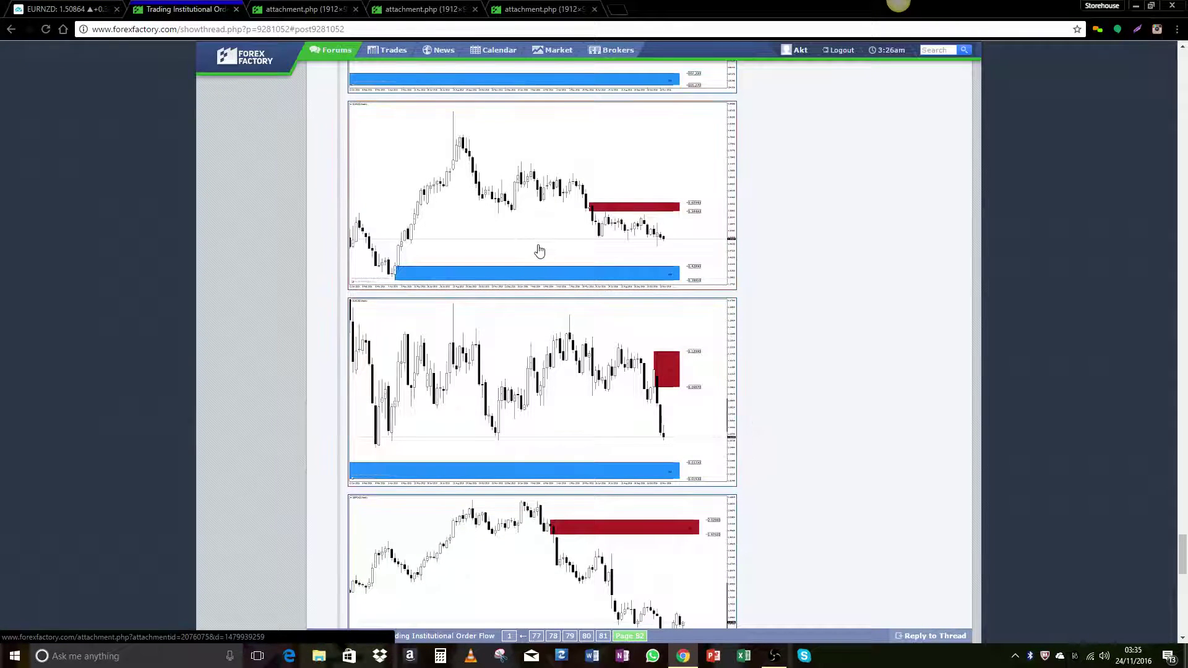
View the full-size Forex Factory EURUSD weekly zone image, then go back to TradingView
click(546, 397)
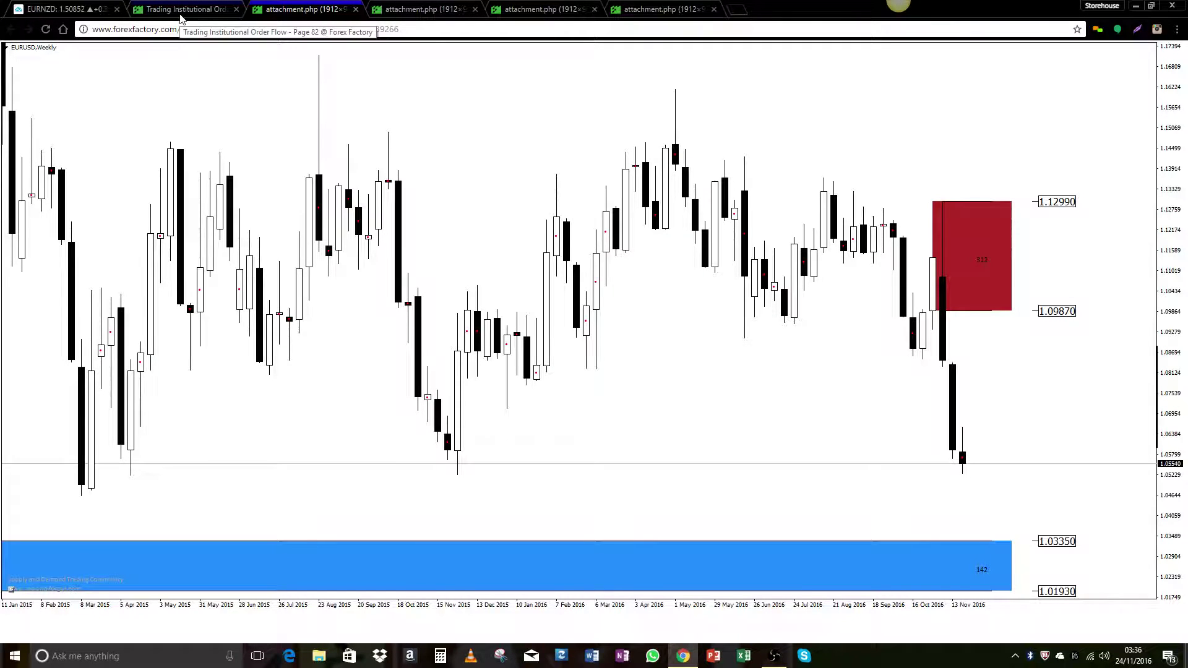
click(54, 13)
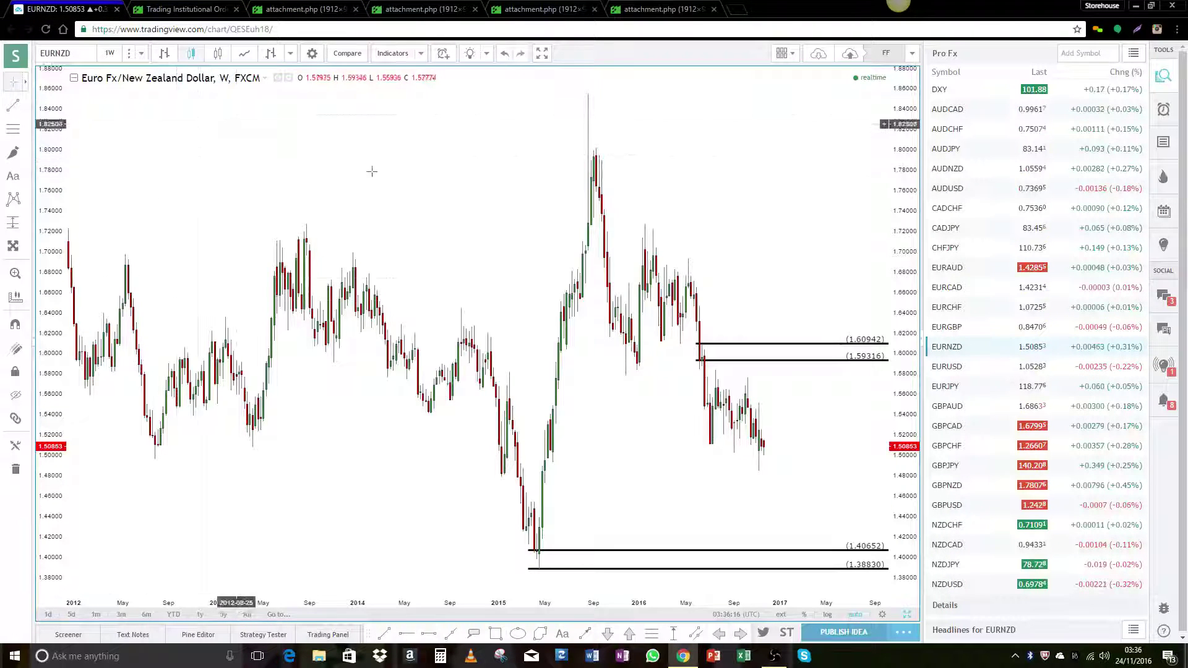
Switch to EURUSD and draw supply zone lines at 1.11931 and 1.13675
click(946, 368)
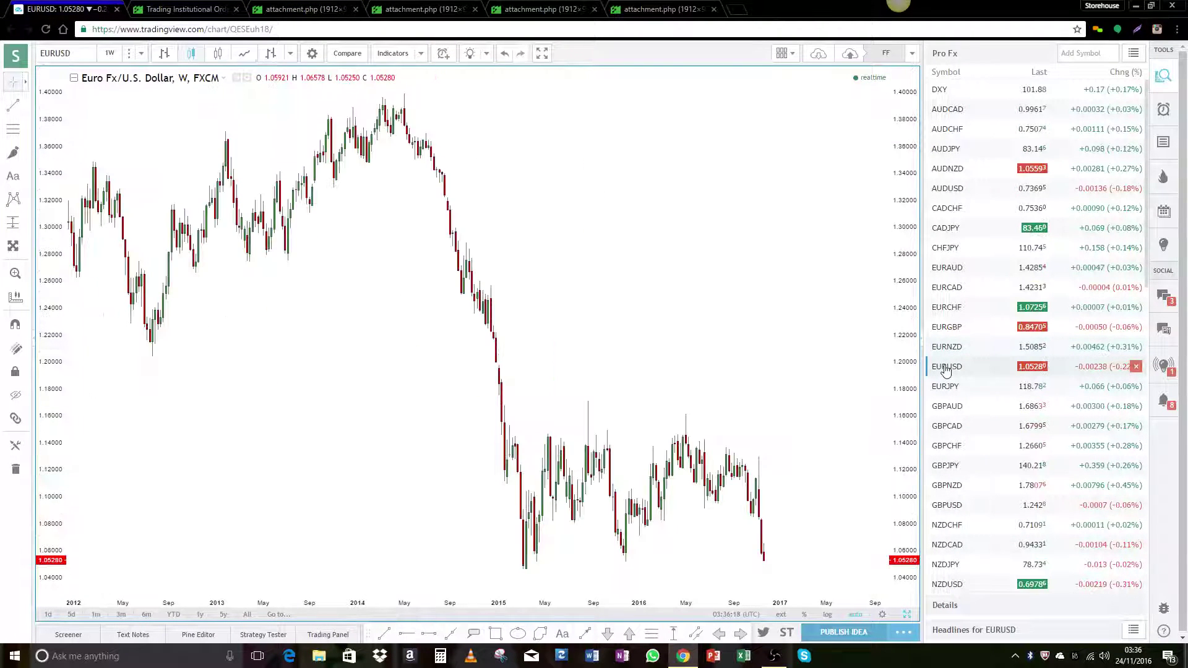
click(10, 131)
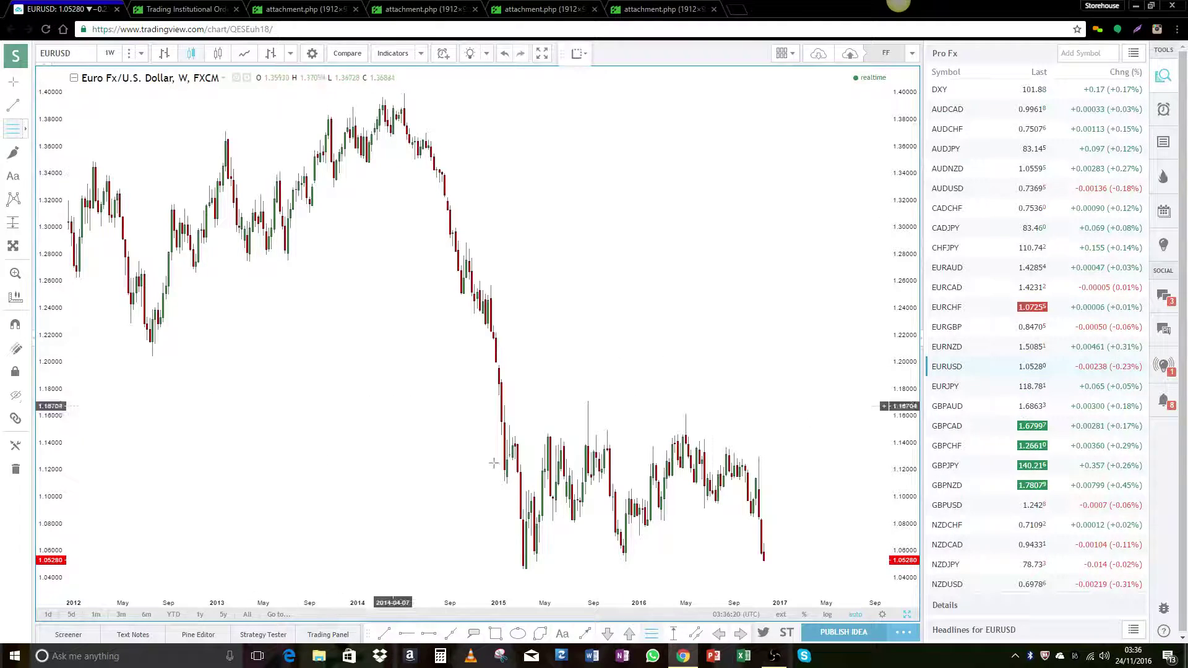
click(734, 470)
click(737, 446)
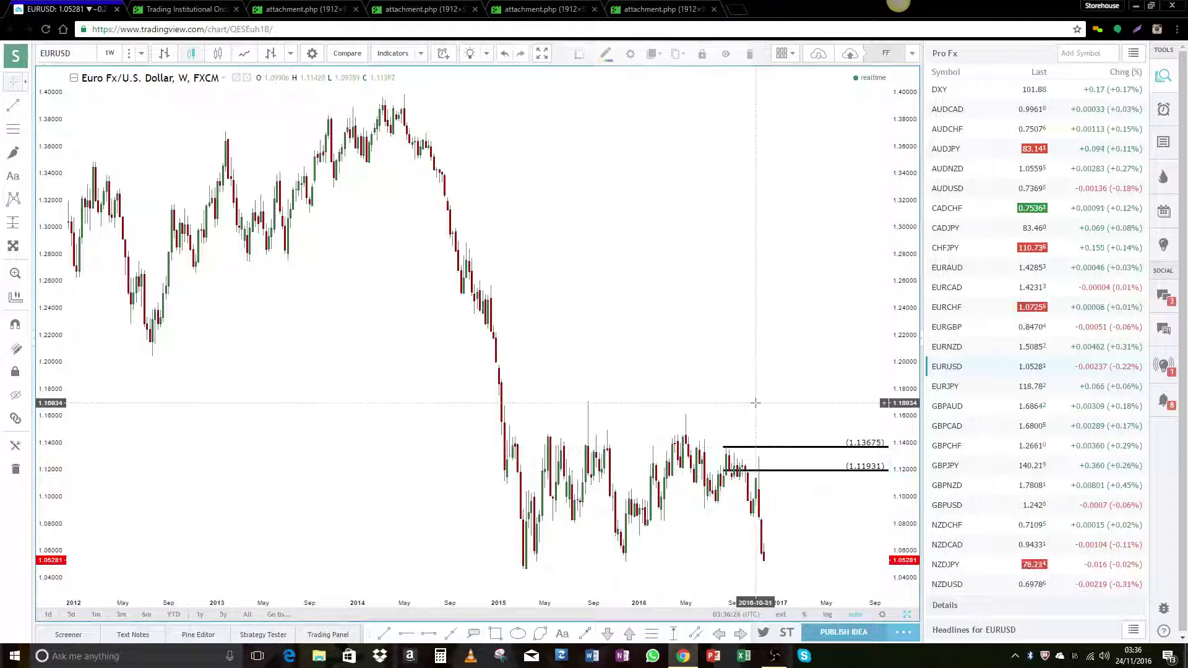
scroll(716, 321, down, 5)
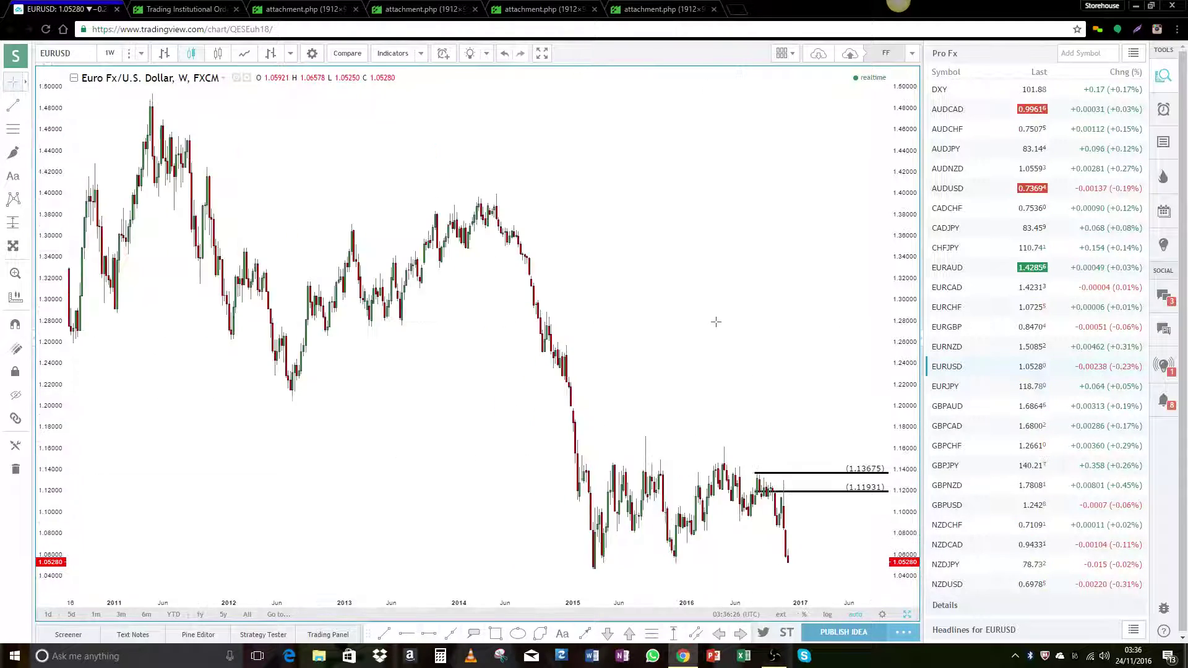
scroll(716, 322, down, 5)
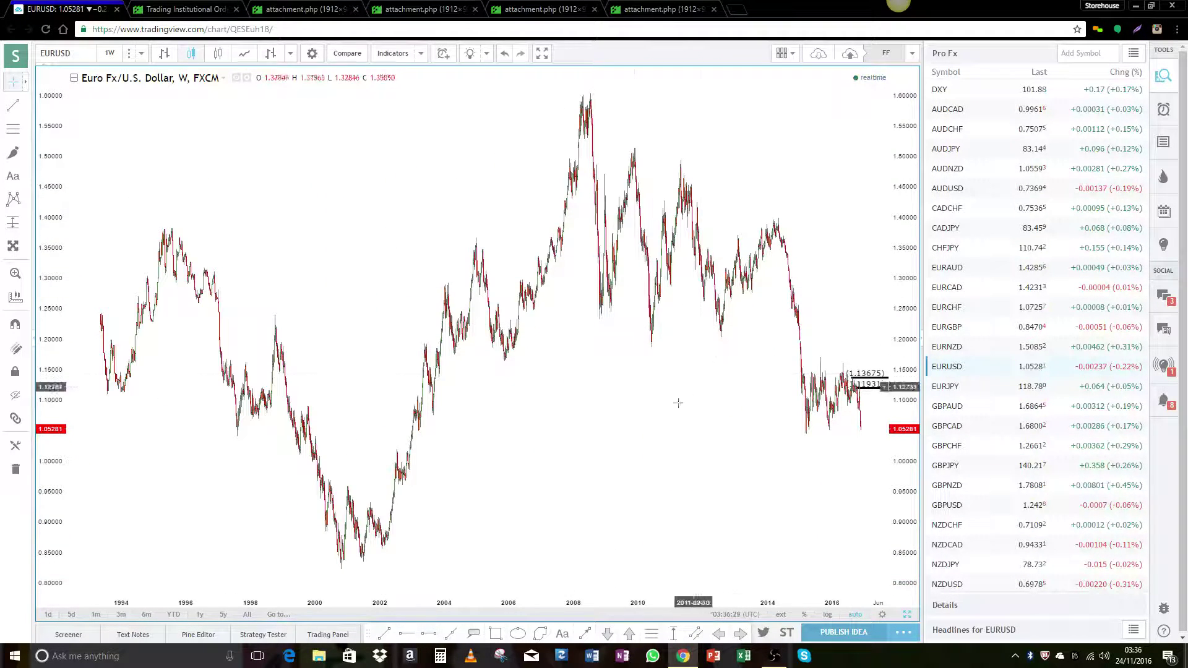
scroll(624, 455, up, 1)
scroll(624, 455, up, 1)
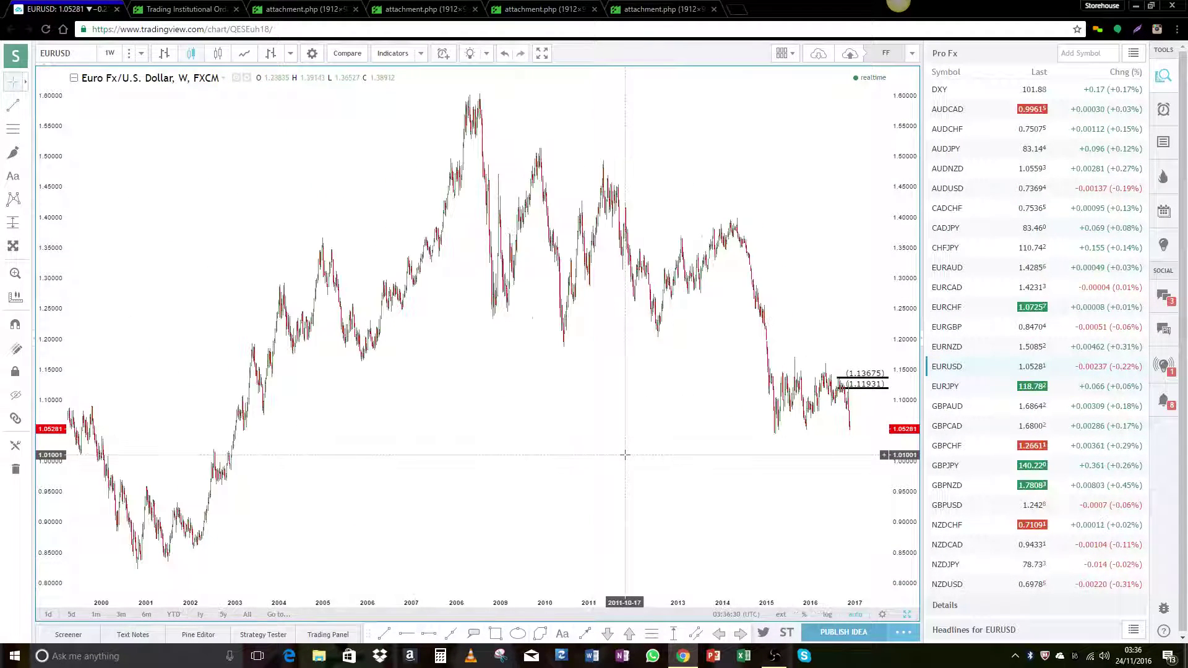
Add EURUSD demand zone lines at 0.98465 and 1.01103 in earlier years, then return to the Forex Factory thread
drag(491, 418, 756, 443)
scroll(756, 443, up, 1)
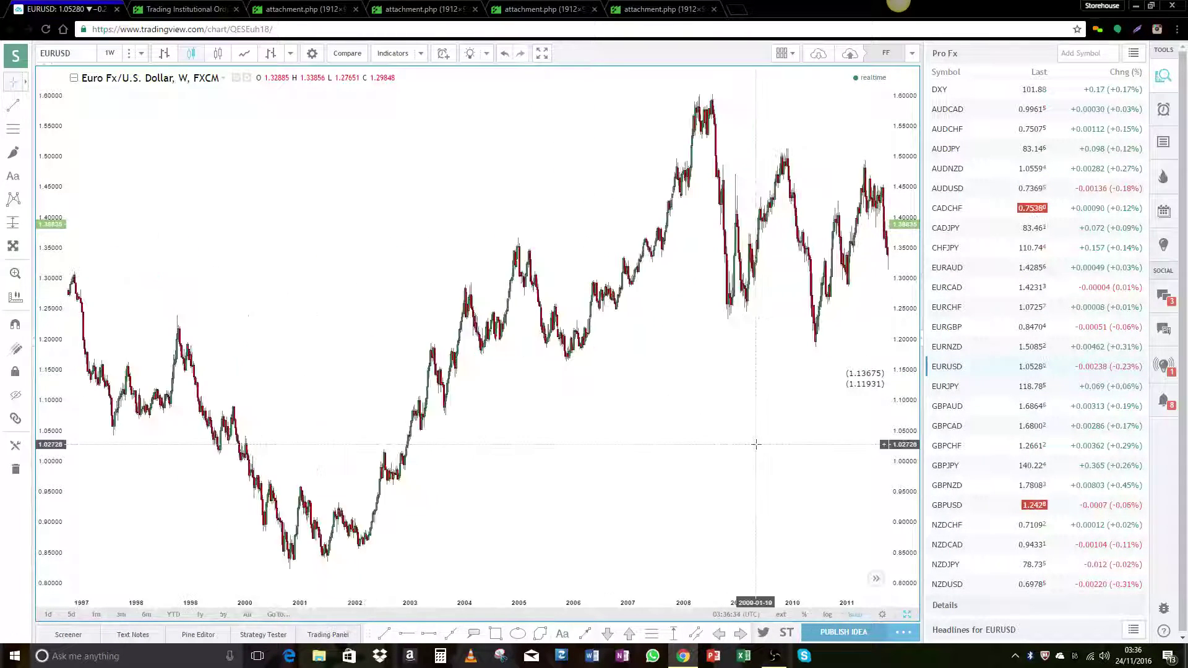
click(13, 128)
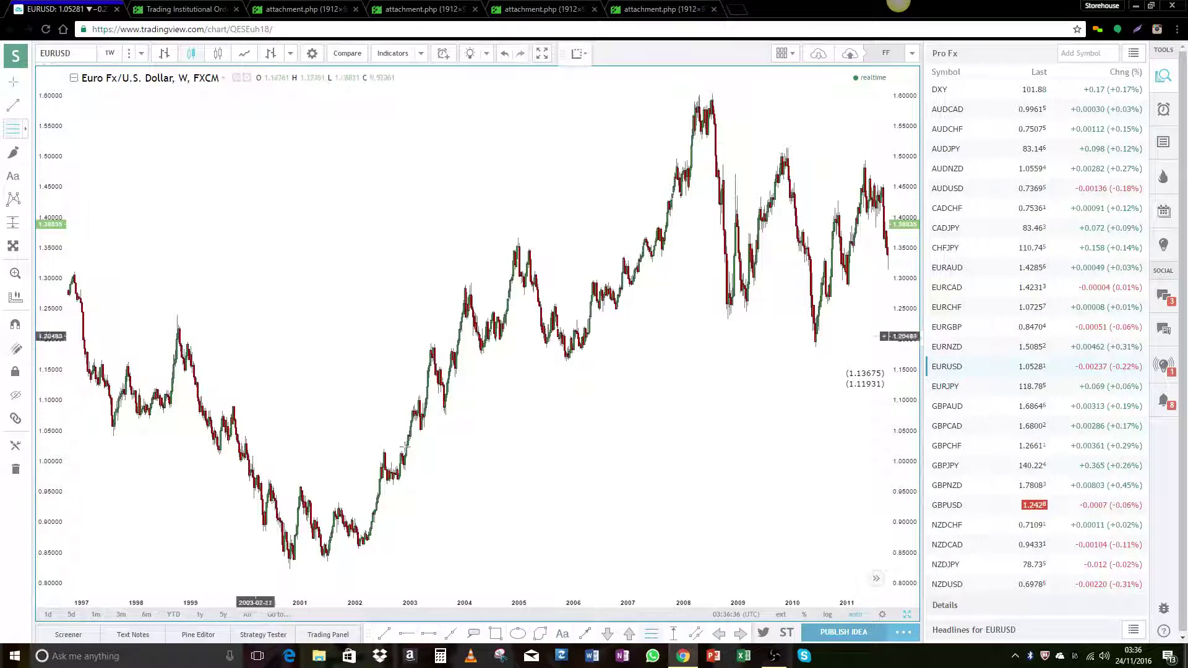
click(399, 470)
mouse_move(401, 470)
mouse_down()
mouse_move(420, 459)
mouse_move(390, 424)
mouse_up()
mouse_move(710, 427)
mouse_down()
mouse_move(464, 432)
mouse_move(530, 433)
mouse_up()
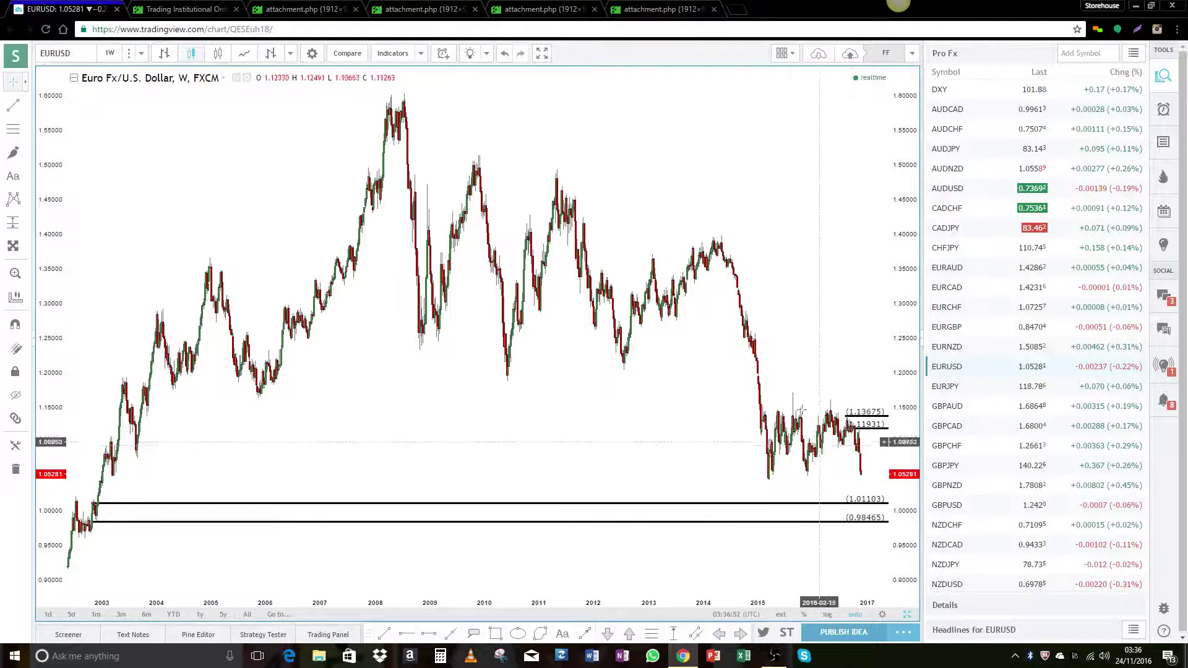
scroll(867, 427, up, 5)
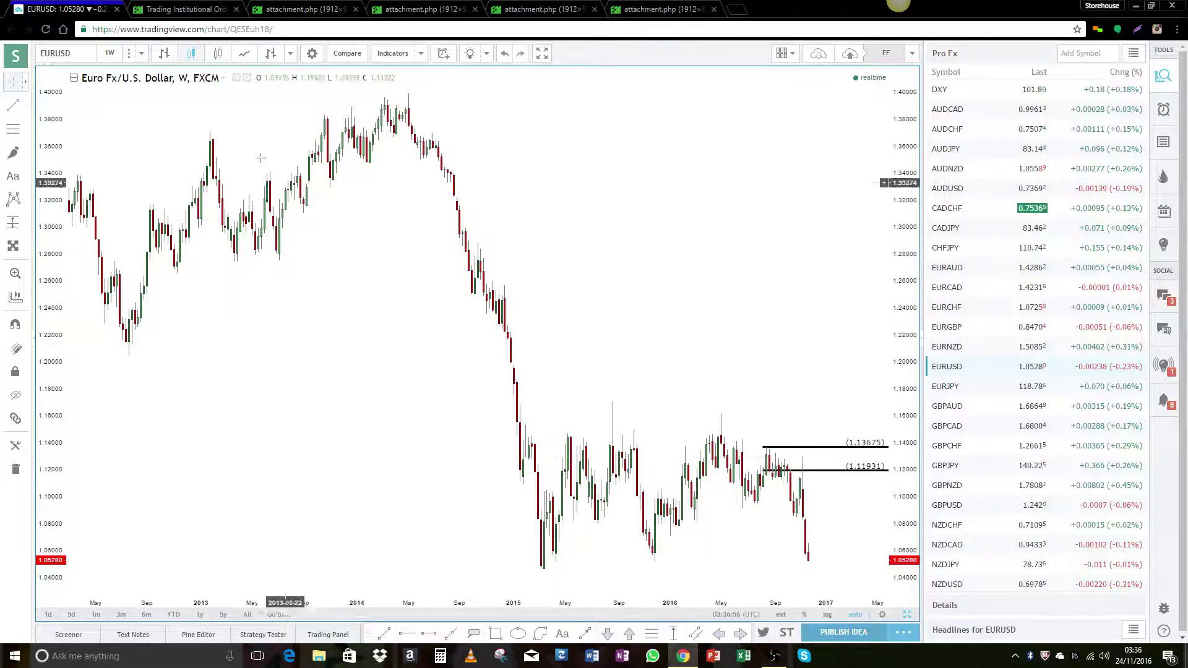
click(183, 10)
scroll(617, 320, down, 2)
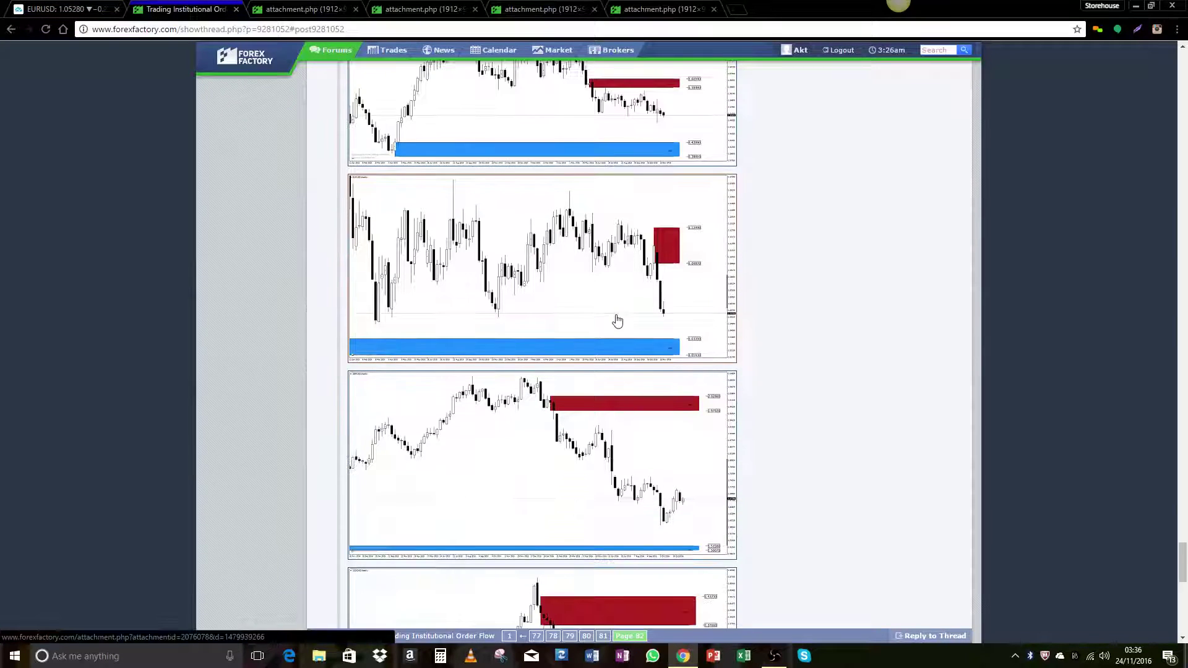
View the full-size GBPCAD weekly zone image on Forex Factory, then return to TradingView
click(541, 428)
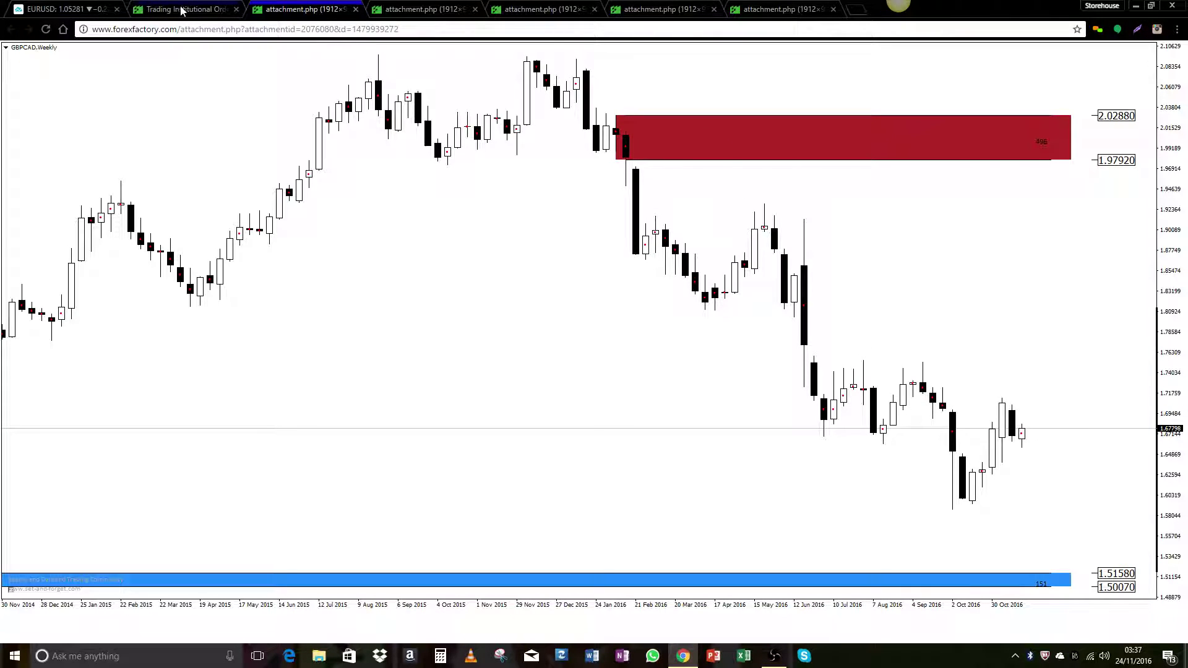
click(60, 12)
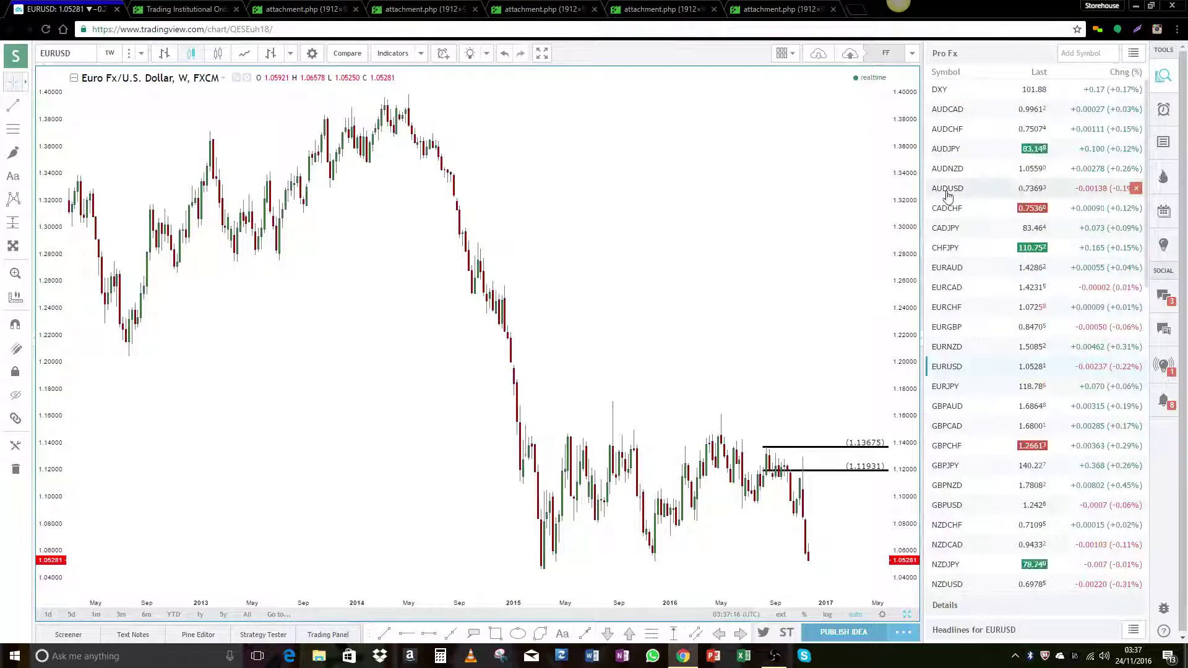
Switch the chart to GBPCAD and draw demand zone lines at 1.55732 and 1.59379
scroll(956, 347, down, 1)
click(951, 384)
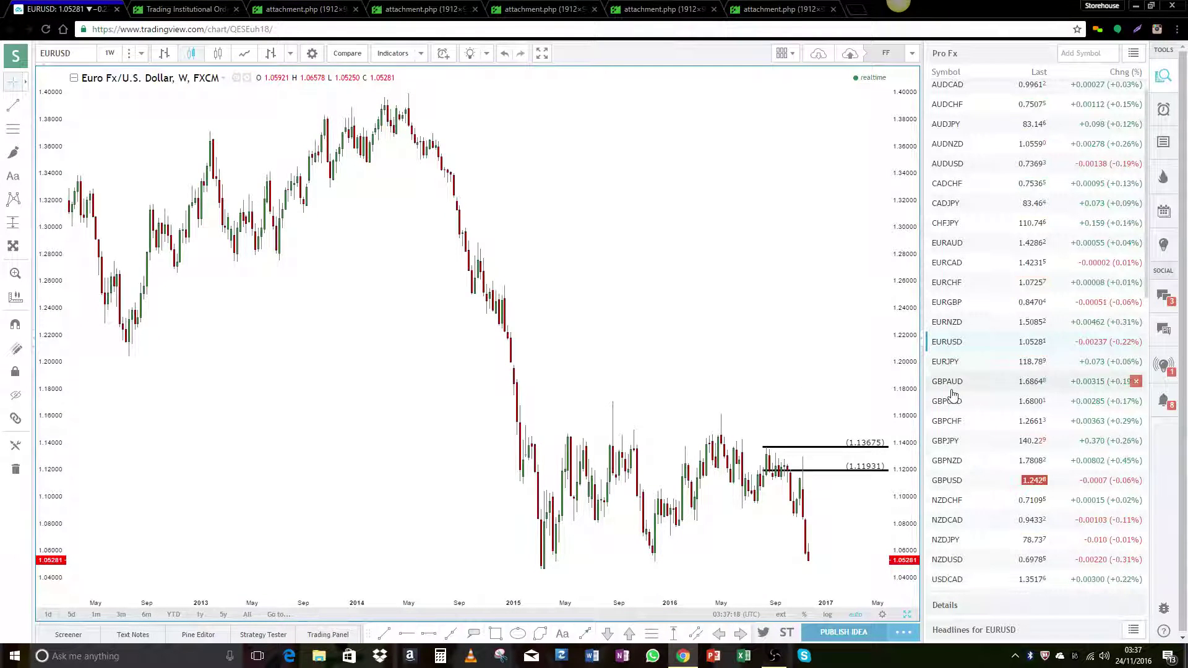
click(948, 401)
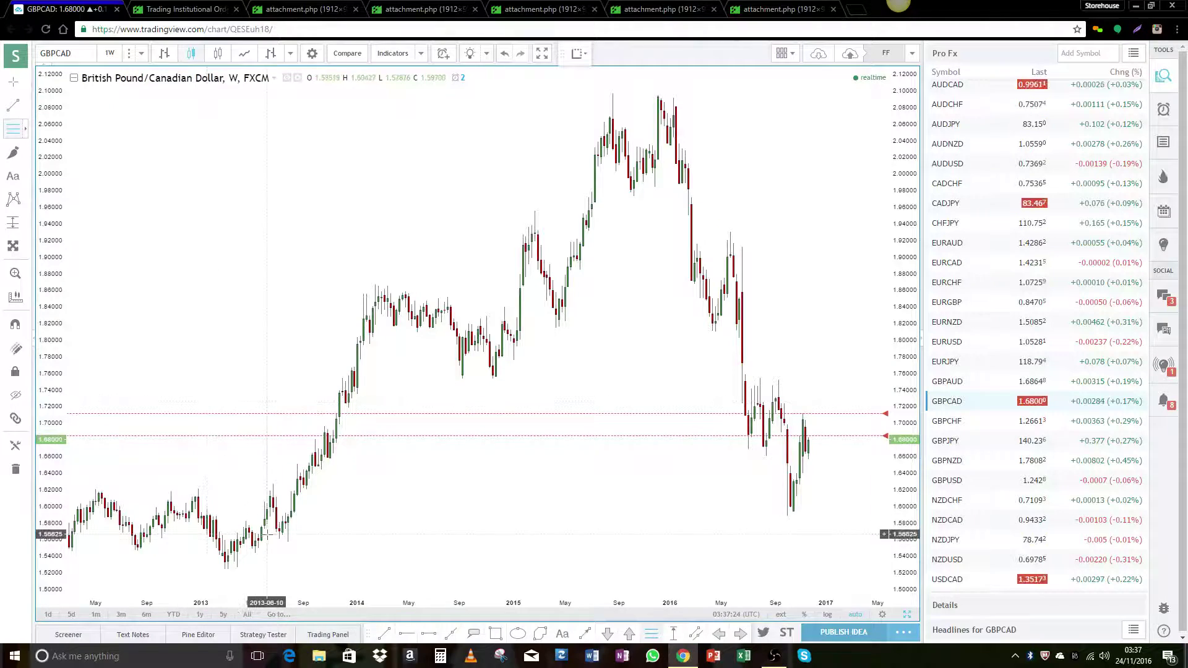
scroll(274, 546, down, 2)
scroll(273, 546, down, 4)
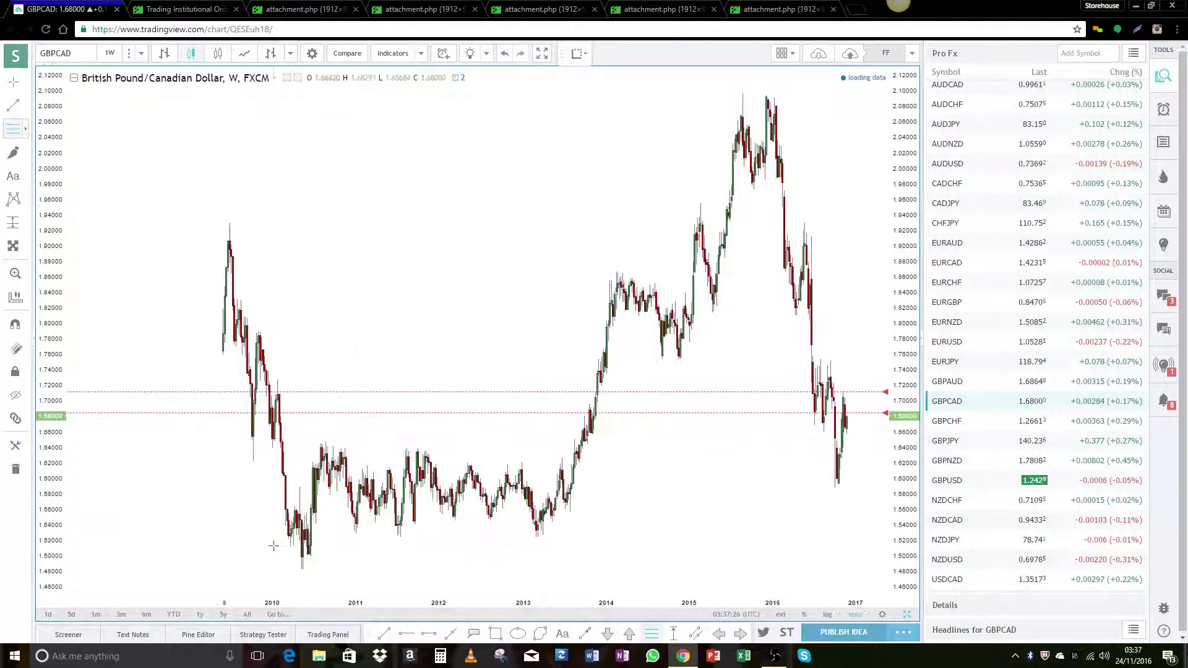
scroll(273, 546, up, 4)
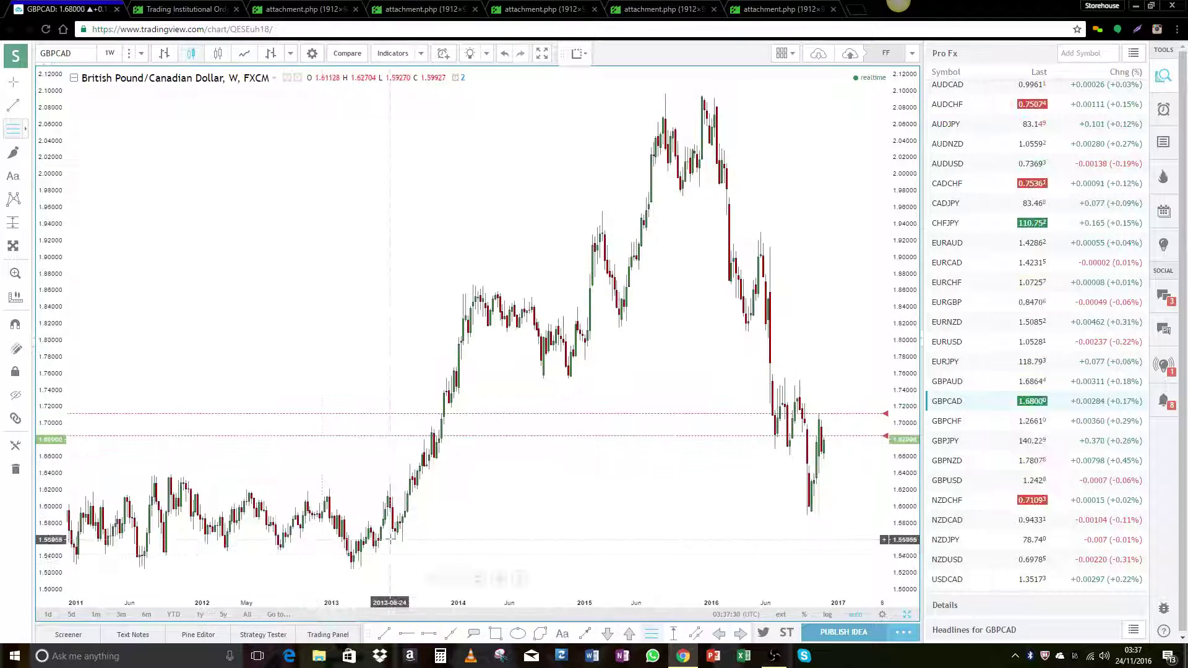
click(392, 541)
click(394, 514)
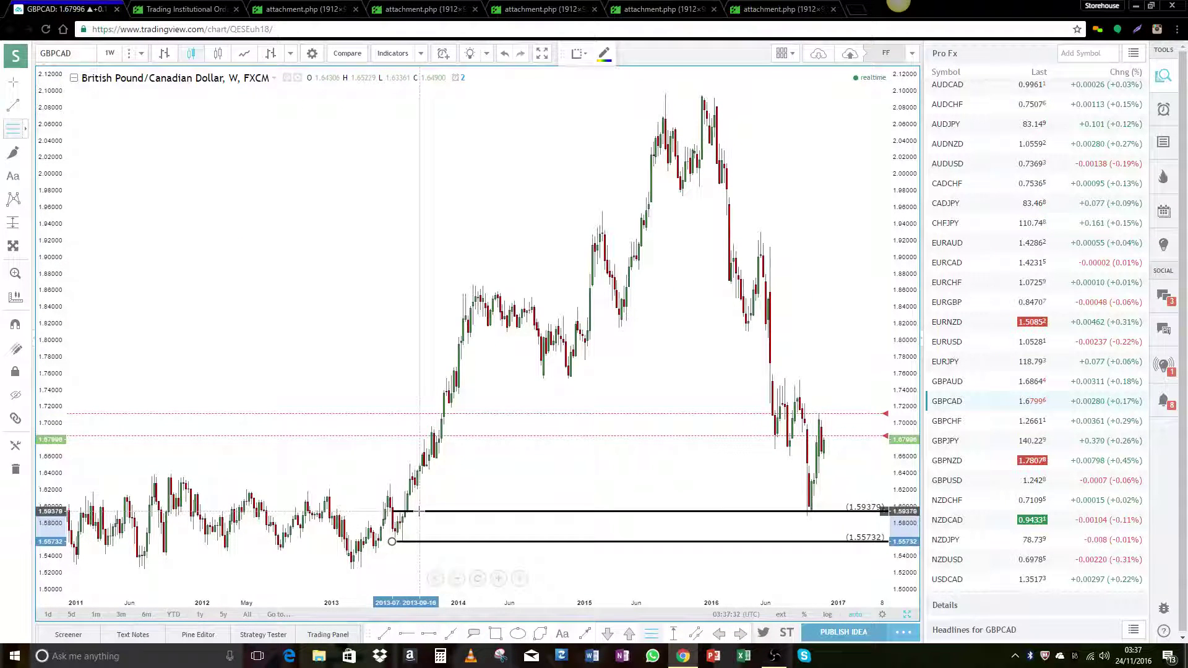
click(403, 511)
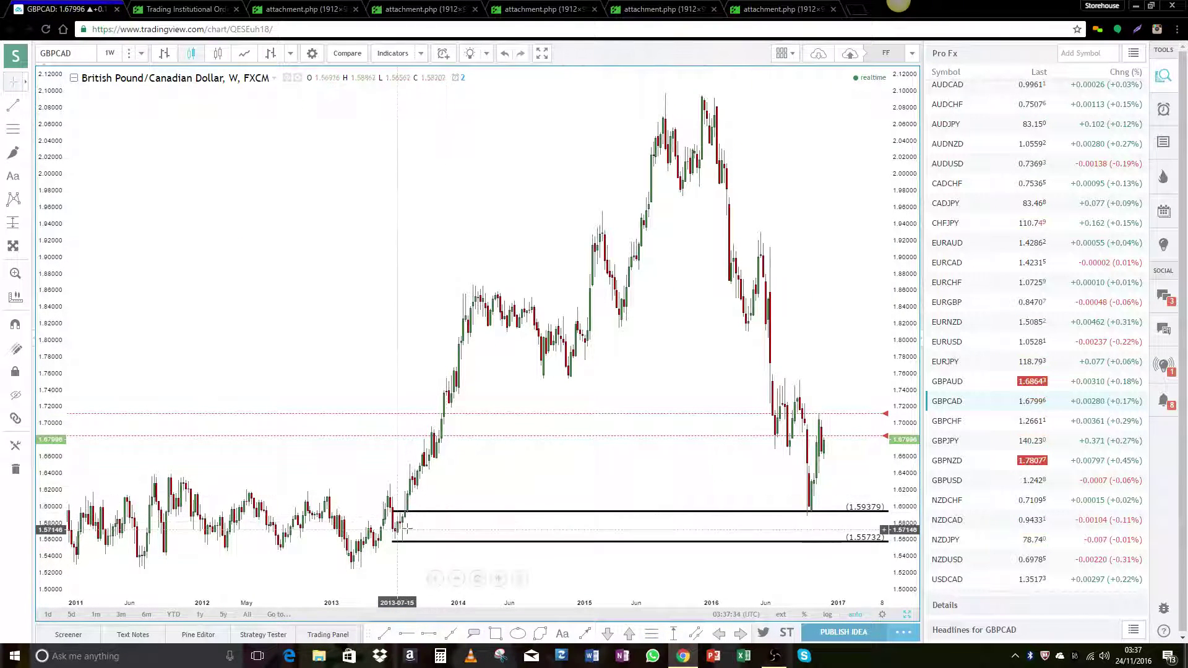
scroll(822, 504, up, 3)
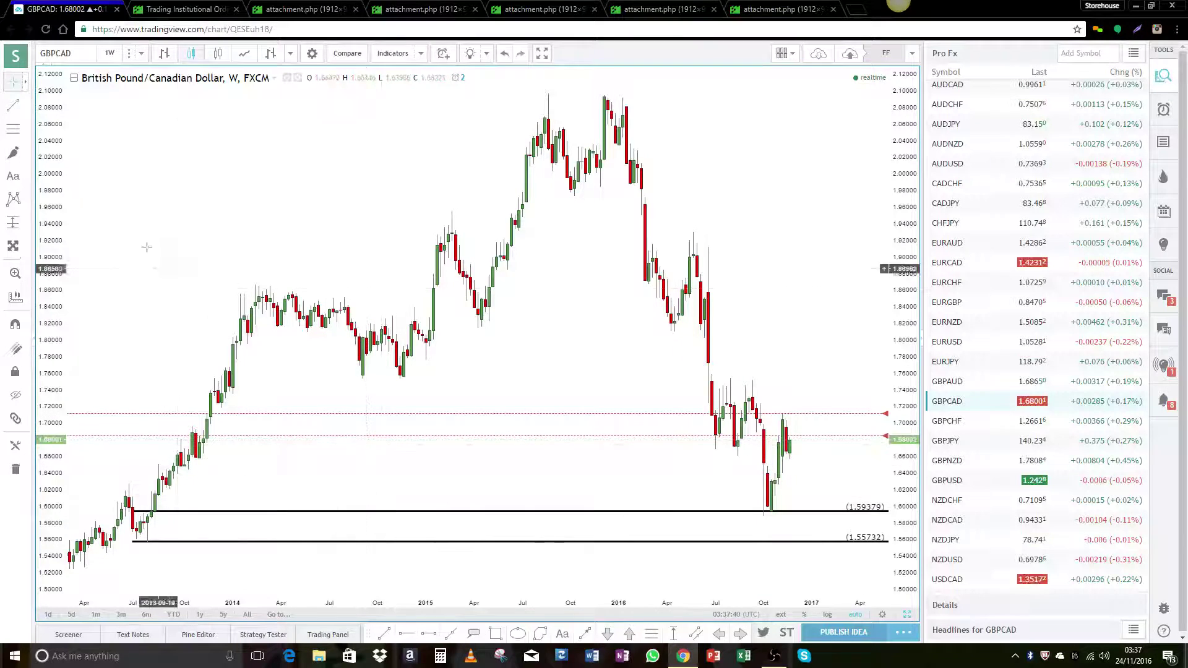
Add GBPCAD supply zone lines at 1.75162 and 1.70100, then go back to the forum thread
click(13, 131)
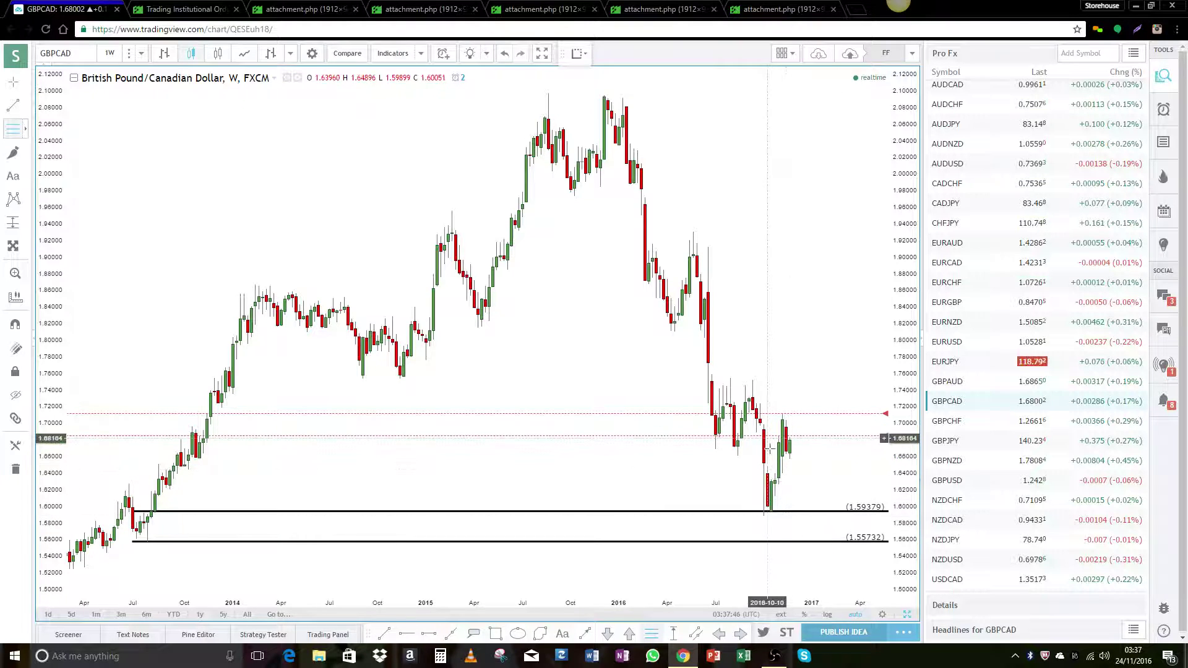
click(748, 380)
click(748, 422)
click(783, 422)
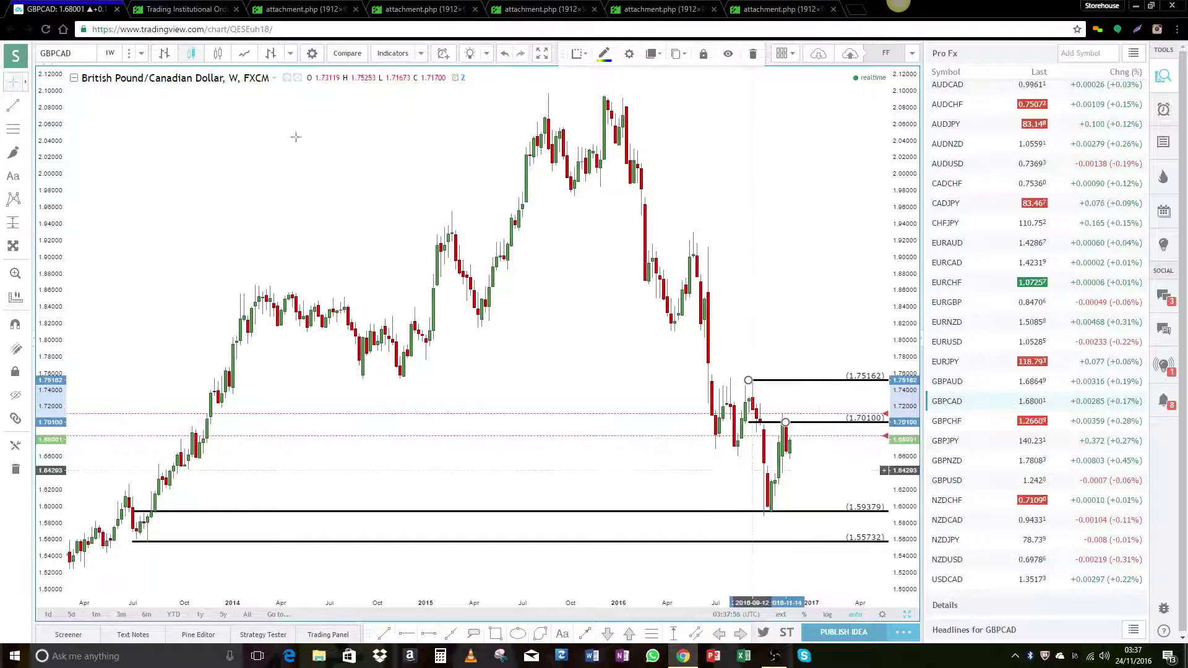
key(ctrl+Tab)
Open the full-size USDCAD weekly image with zones 1.43250–1.37660 and 1.23270–1.21270
scroll(572, 433, down, 2)
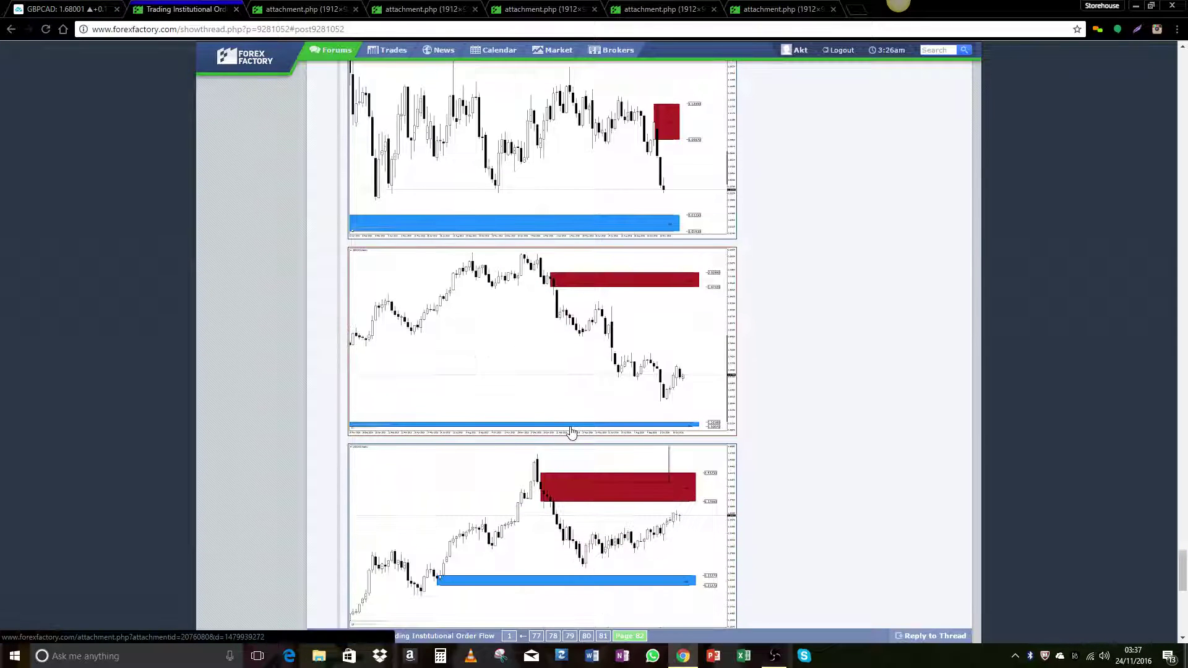
click(542, 505)
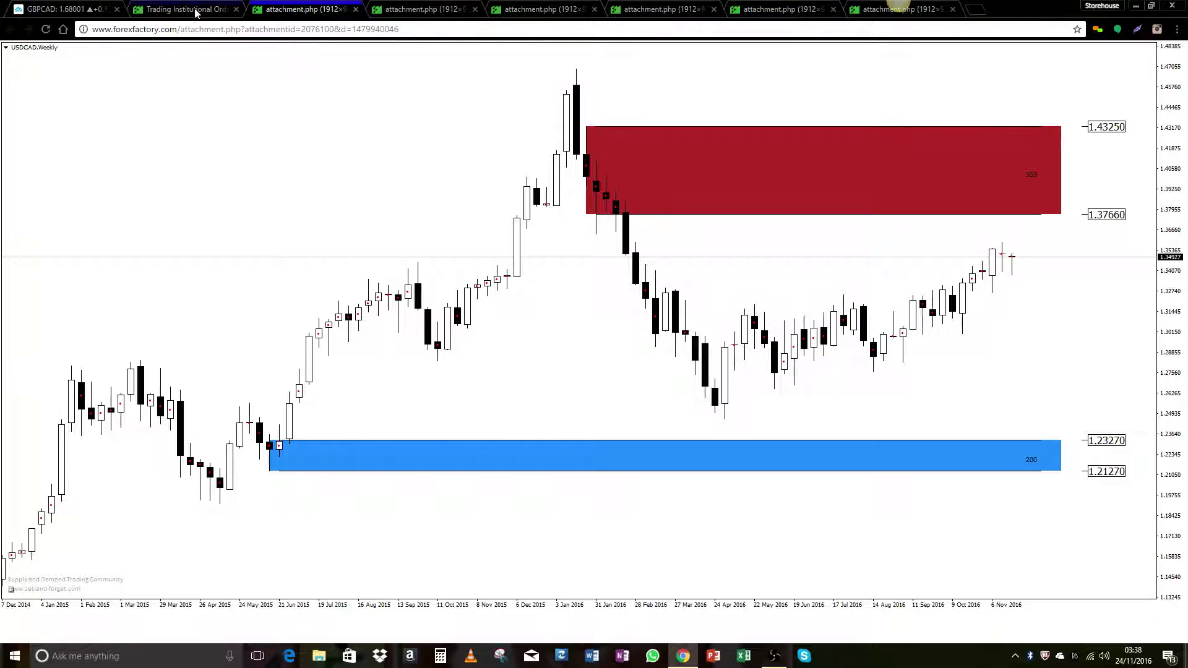
Switch the TradingView chart to USDCAD and remove all its existing drawings
click(64, 9)
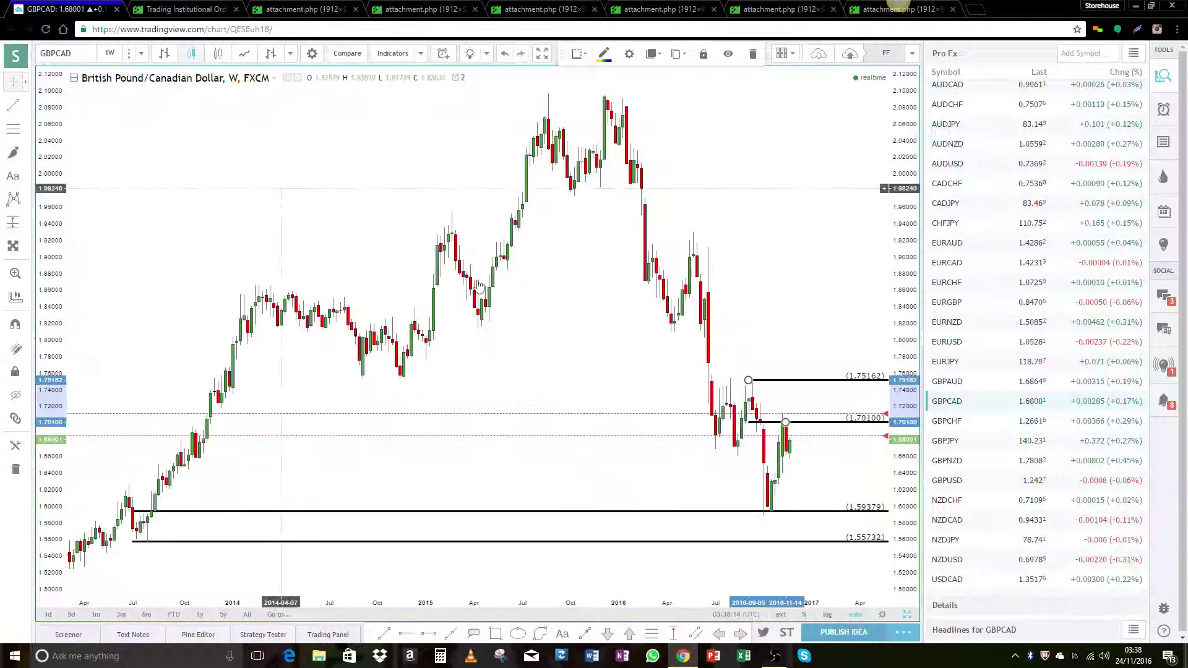
click(550, 389)
text(U)
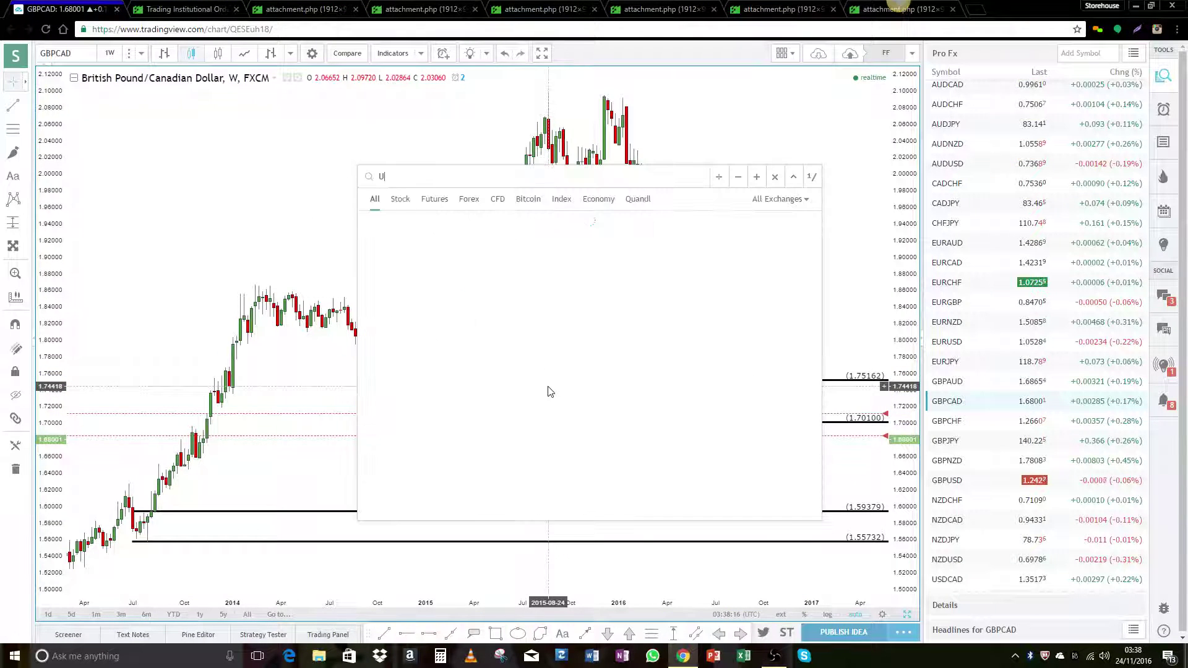
text(SDCAD)
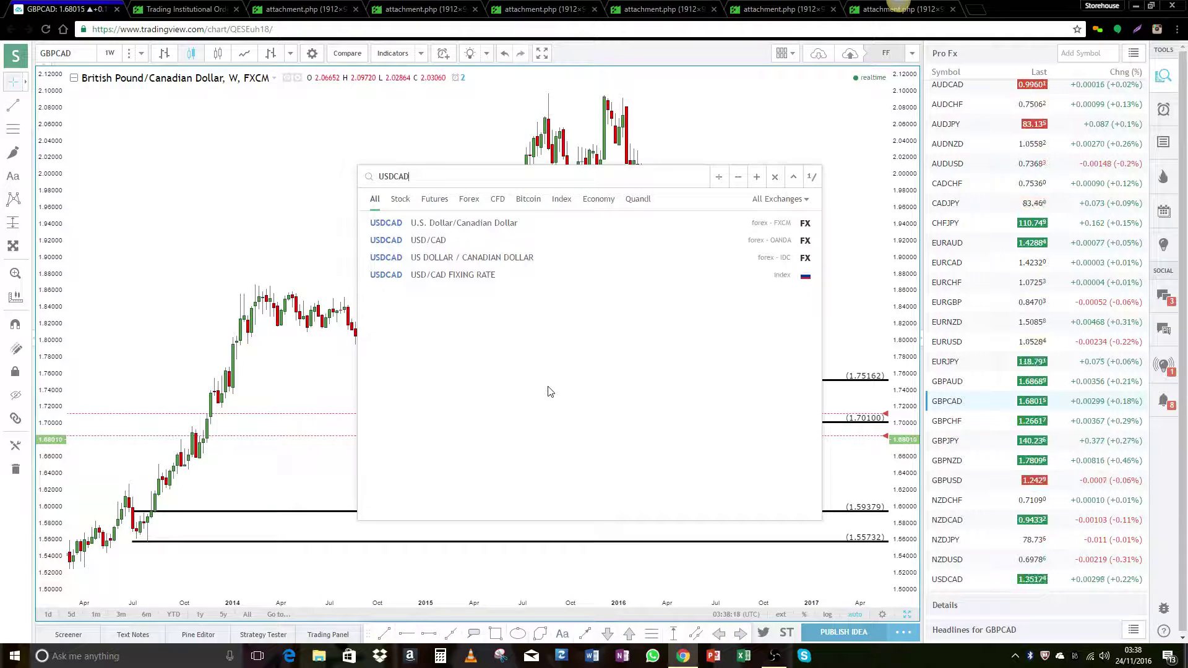
key(Return)
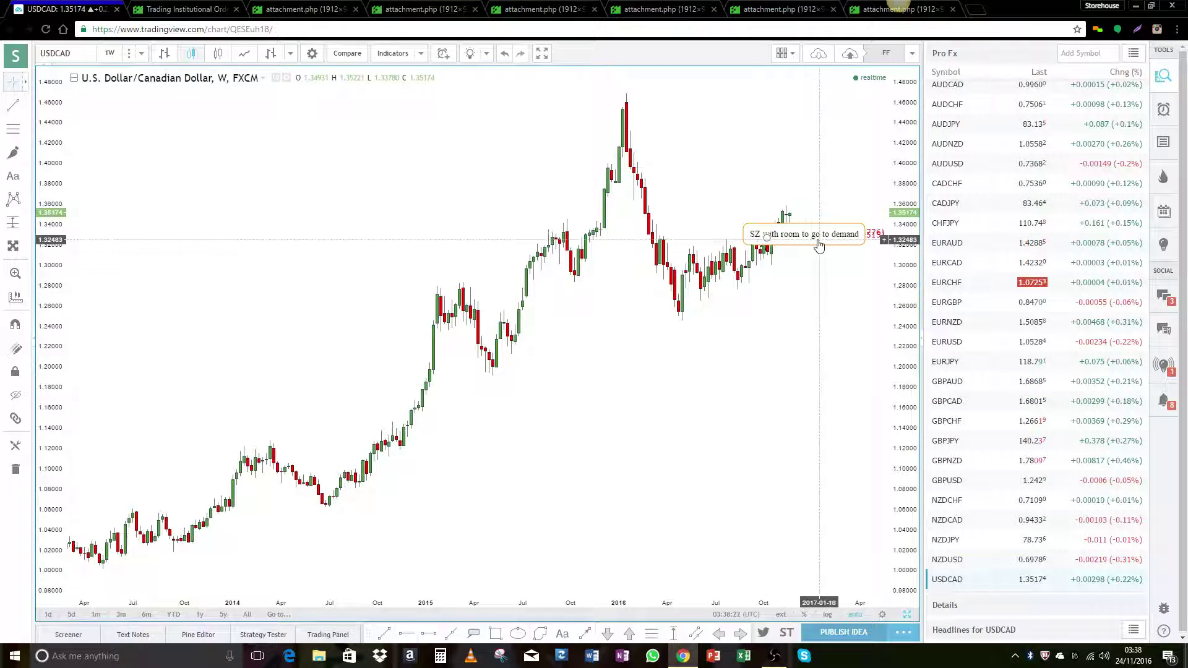
right_click(805, 296)
mouse_move(886, 558)
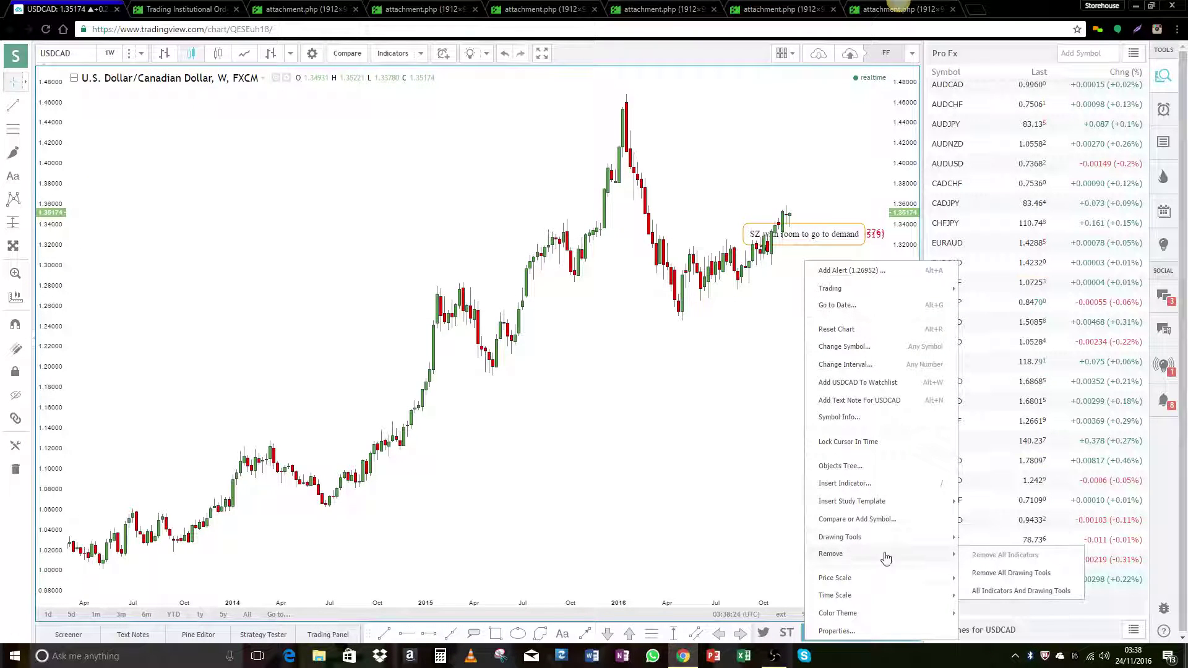
click(998, 574)
Draw USDCAD demand zone lines at 1.21246 and 1.23055
drag(796, 417, 636, 411)
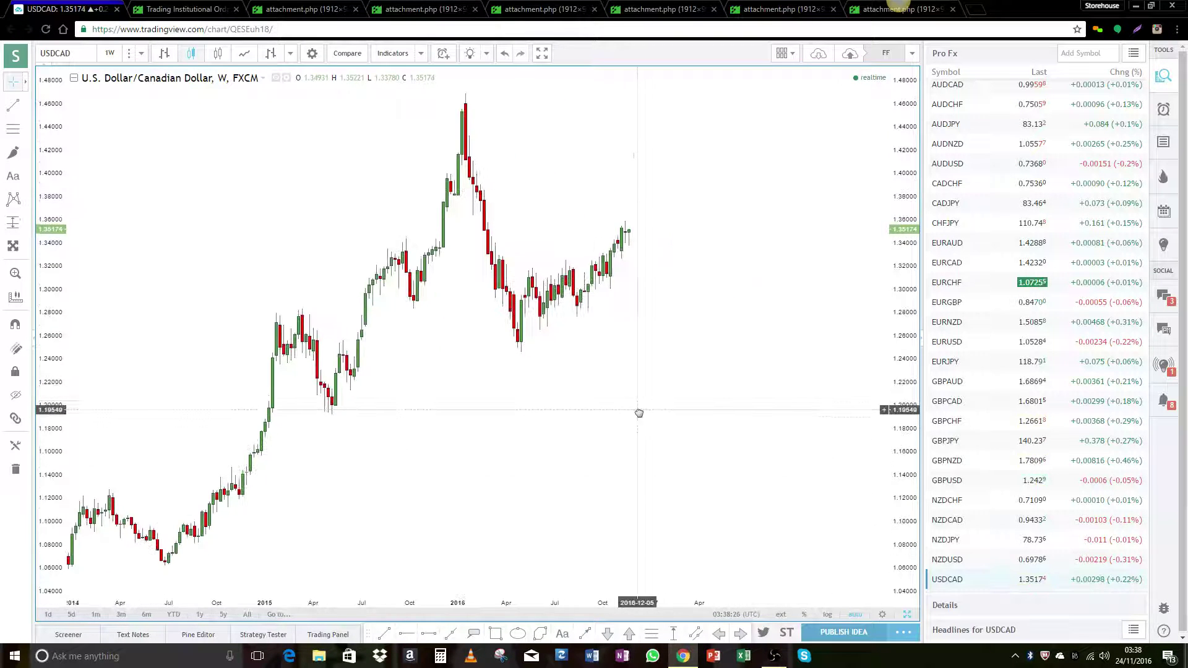
scroll(642, 414, up, 2)
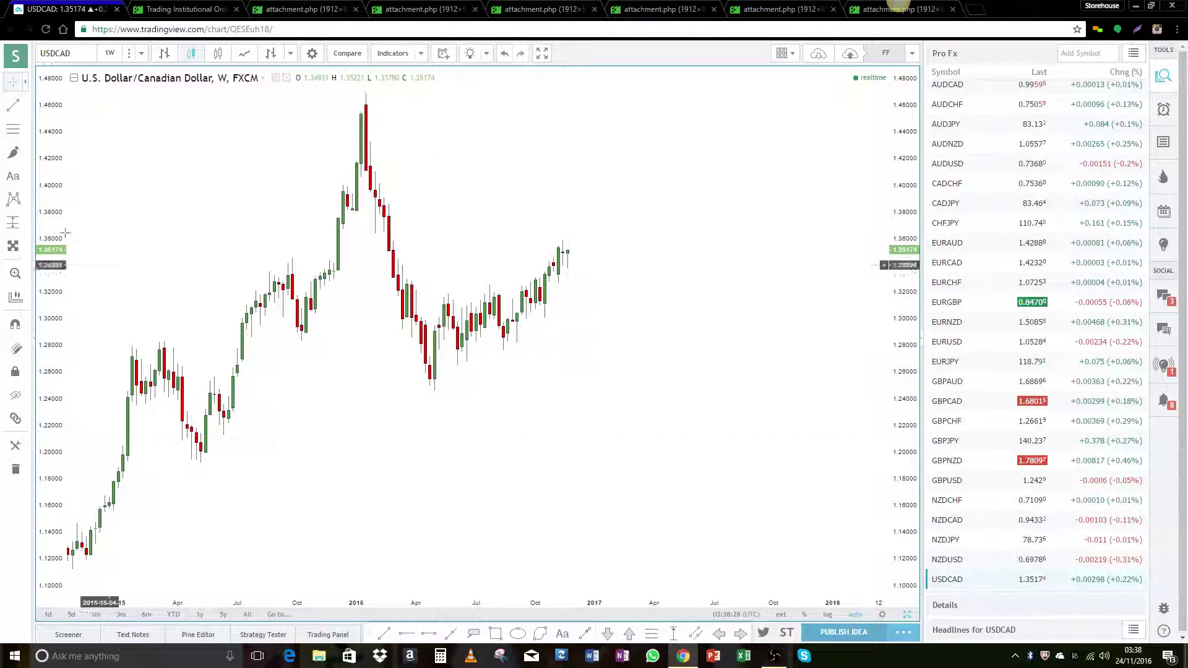
click(13, 128)
click(218, 435)
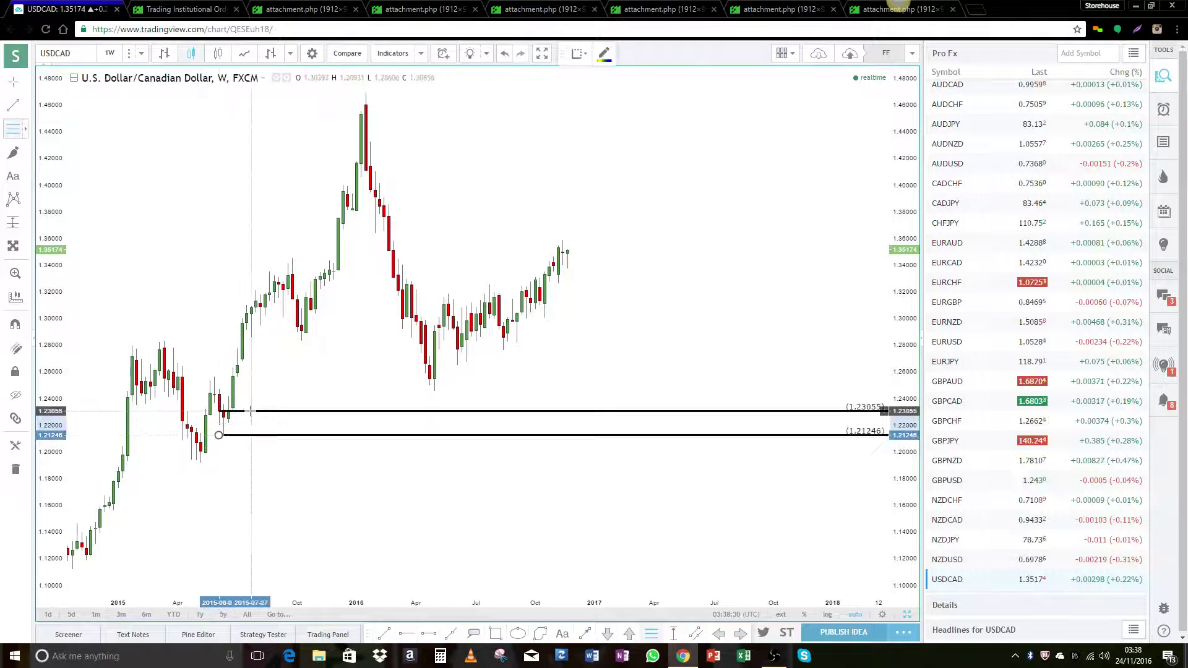
click(251, 412)
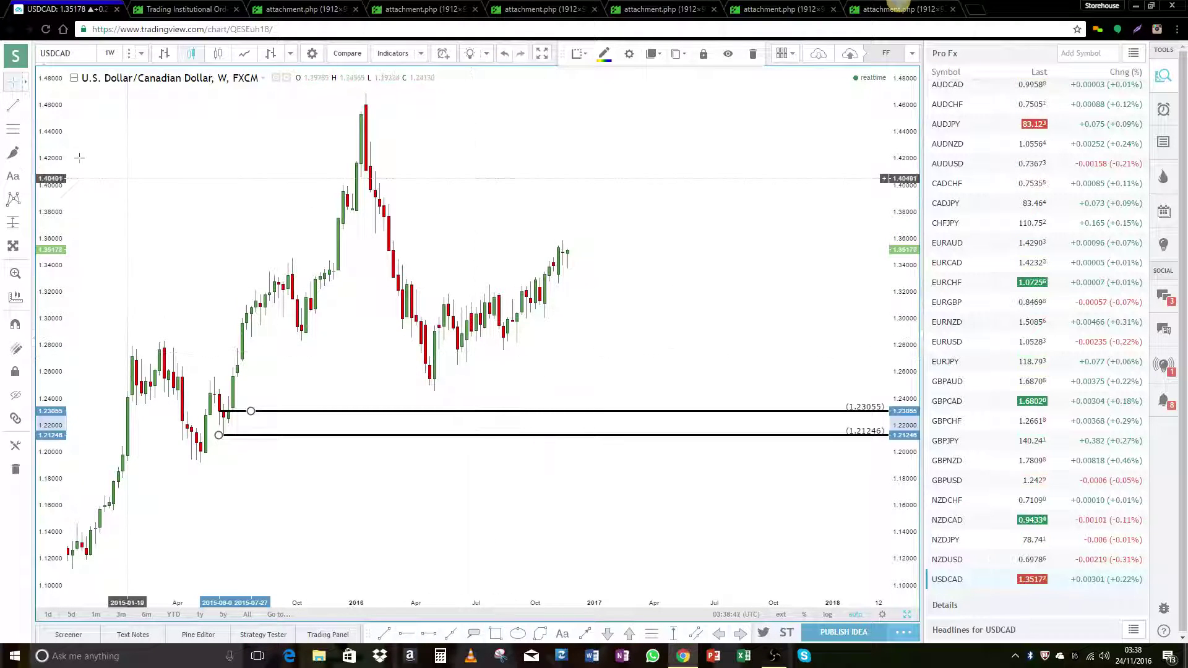
Add USDCAD supply zone lines at 1.41047 and 1.37615, then return to the Forex Factory thread
click(13, 129)
click(369, 171)
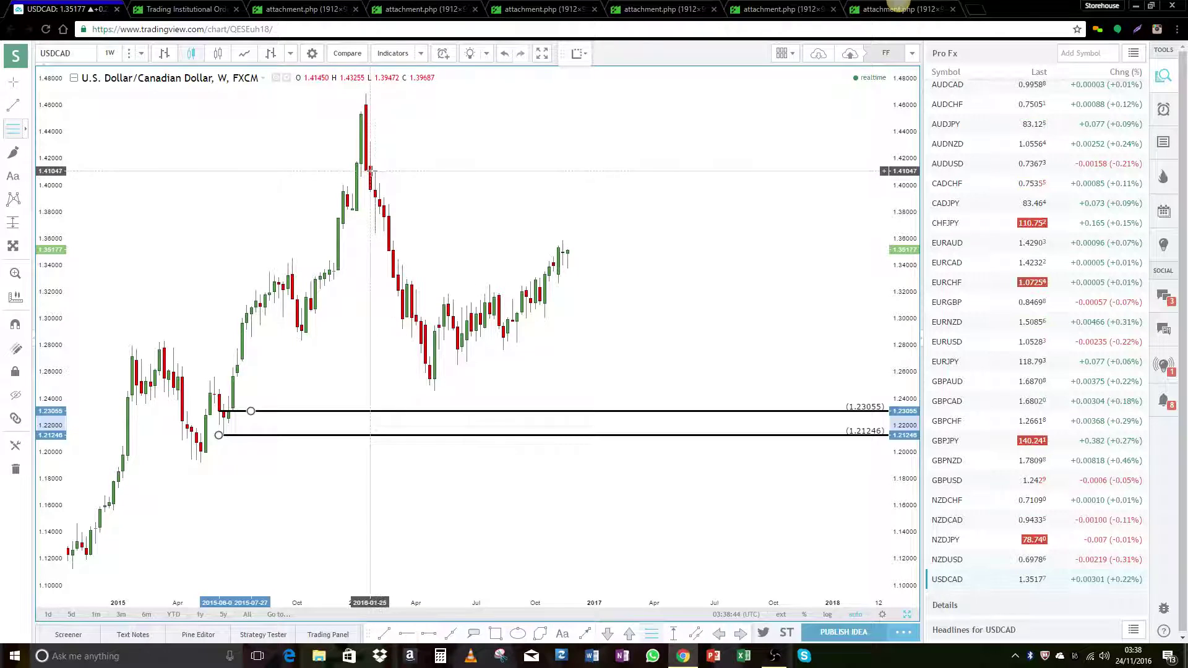
click(411, 217)
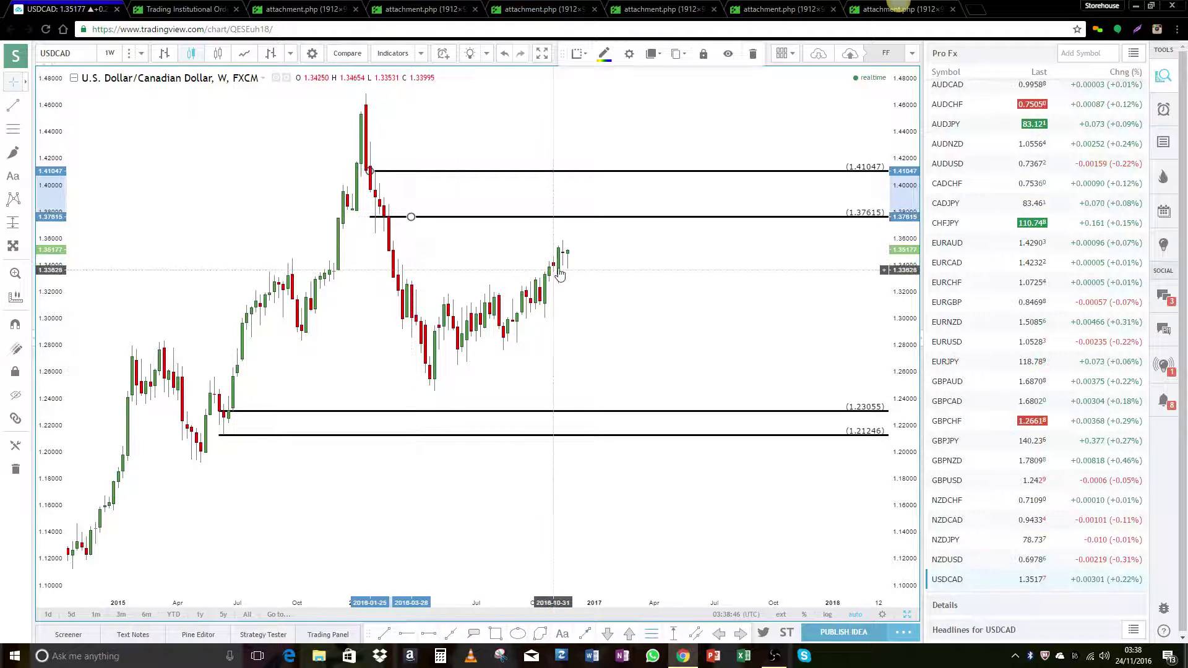
click(622, 277)
click(176, 11)
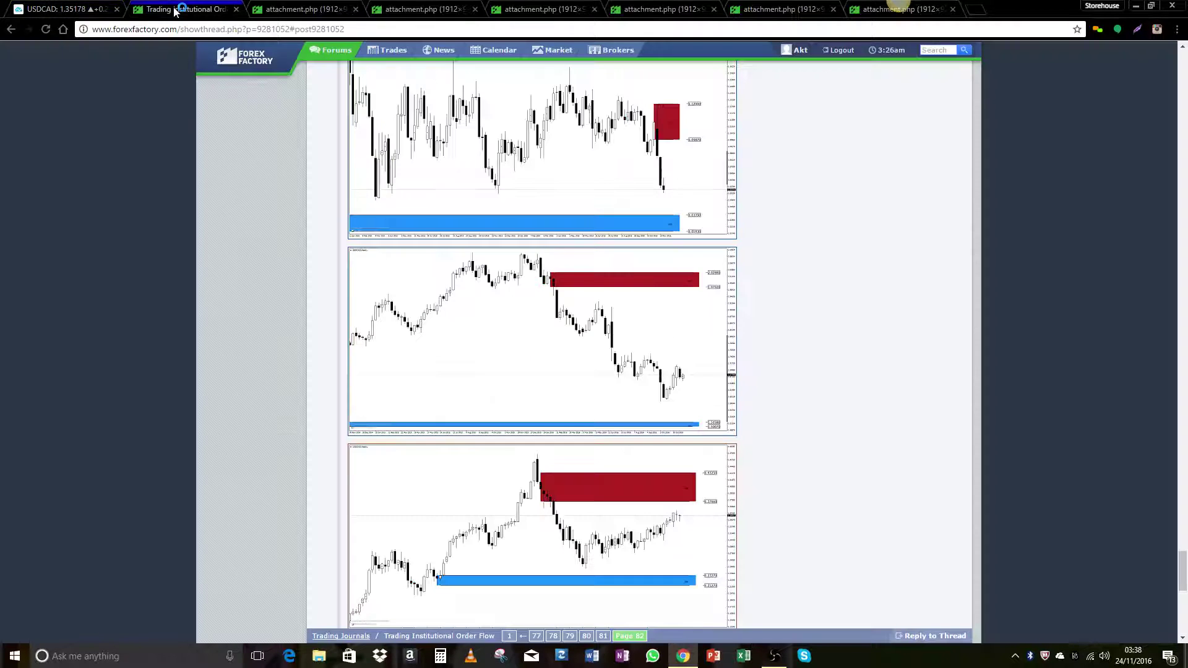
scroll(569, 385, down, 4)
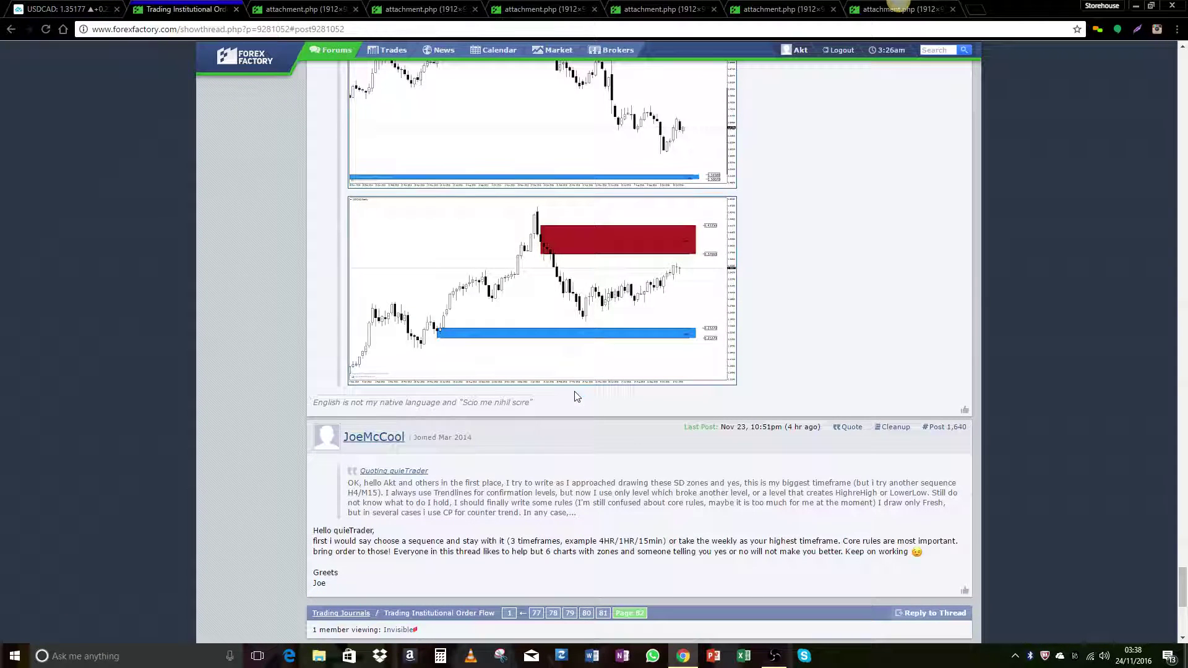